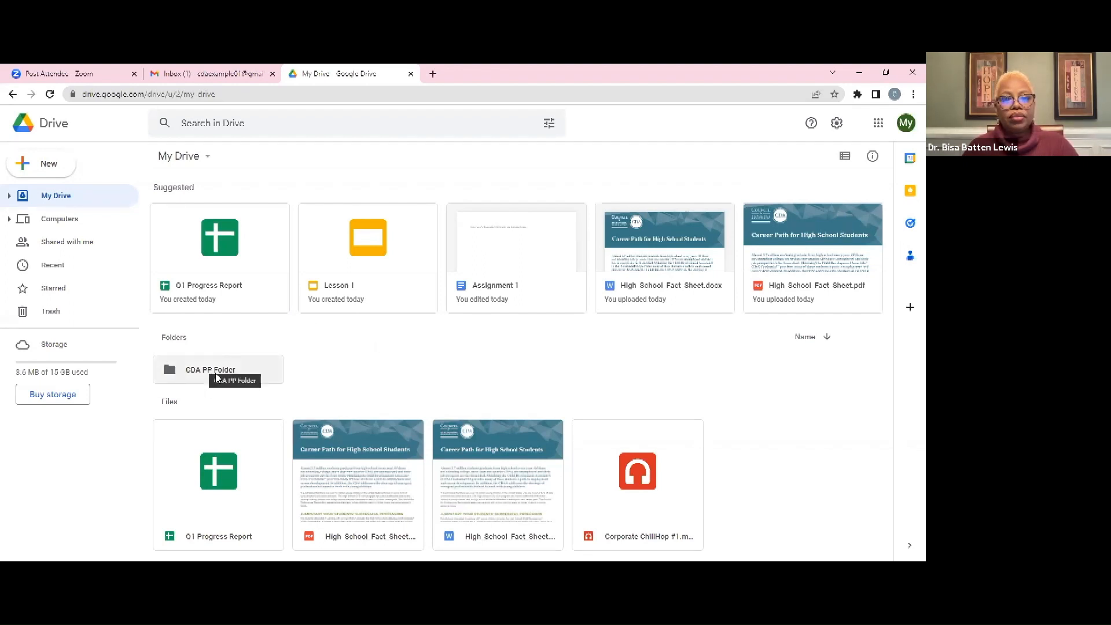
# Open CDA PP Folder in My Drive to reveal subfolders Folder A through Folder J
pyautogui.doubleClick(217, 377)
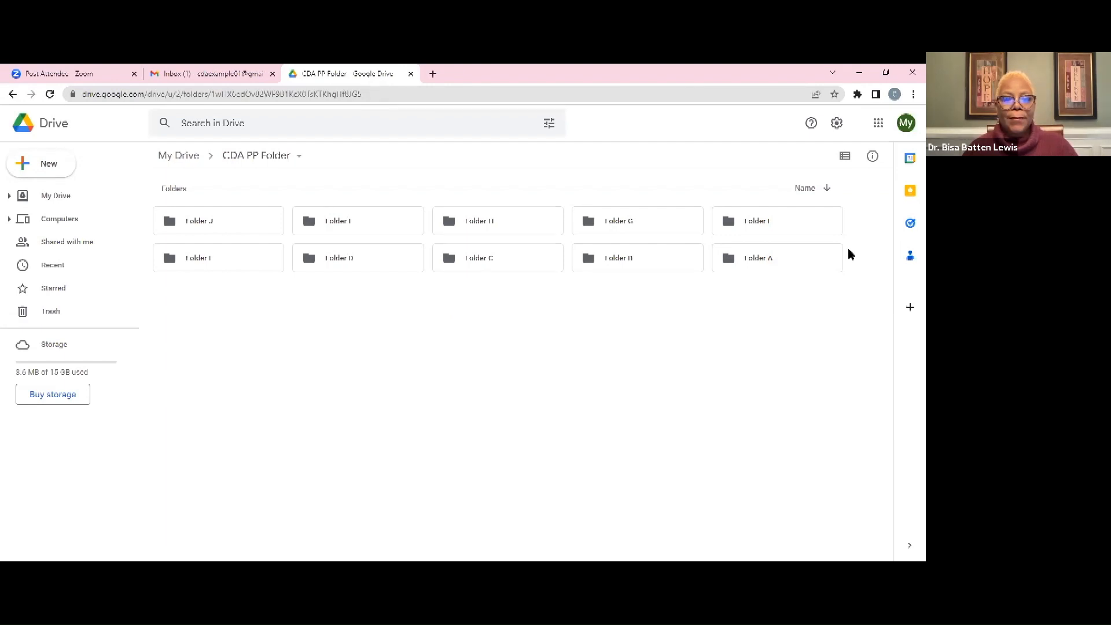
# Sort the subfolders by name A to J, look inside Folder A, and return to My Drive
pyautogui.click(827, 191)
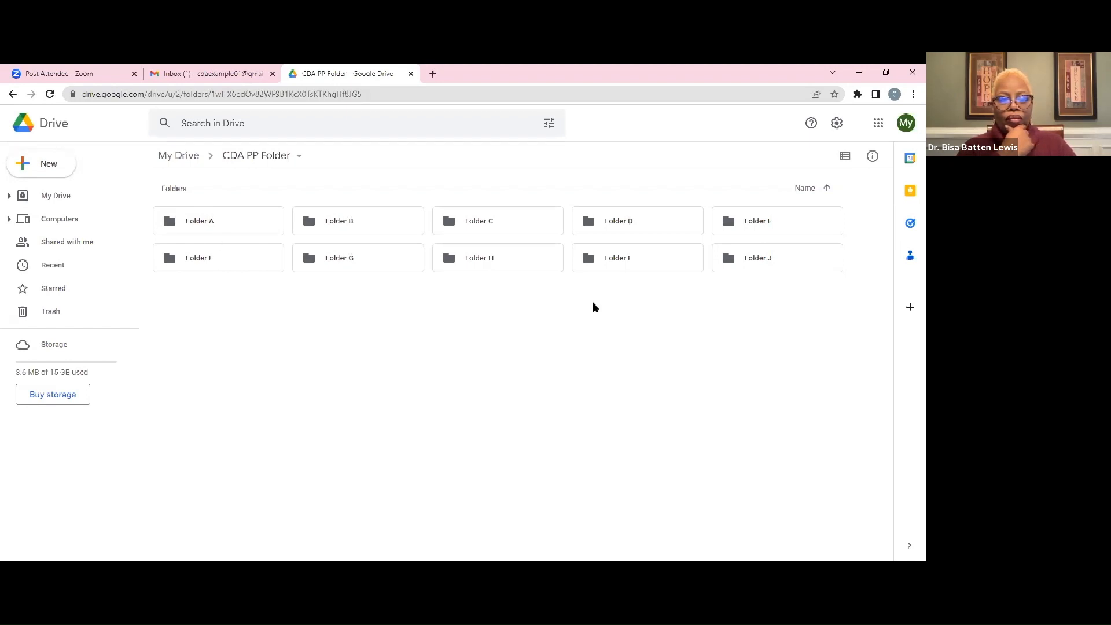
pyautogui.doubleClick(211, 228)
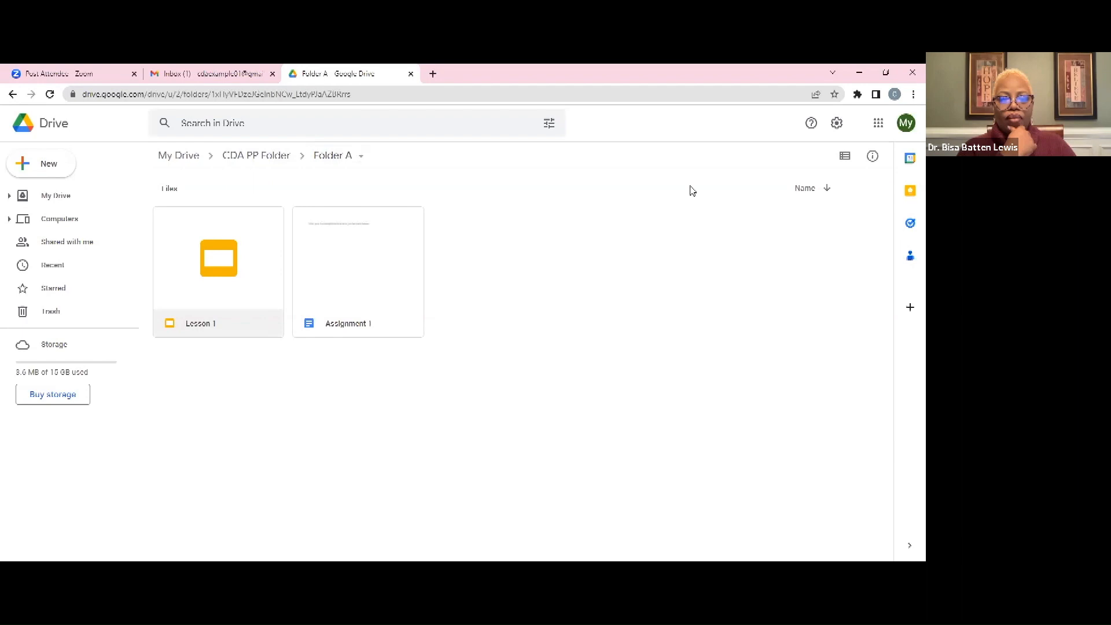
pyautogui.click(183, 158)
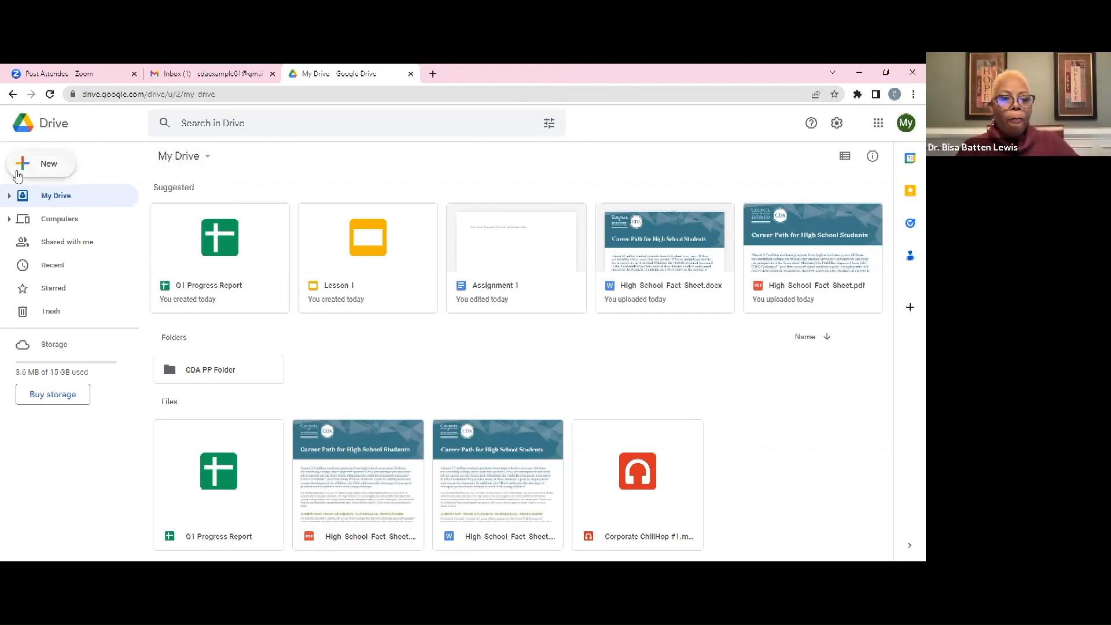
# Create a new folder named 'CDA PP Folder 2' in My Drive
pyautogui.click(49, 165)
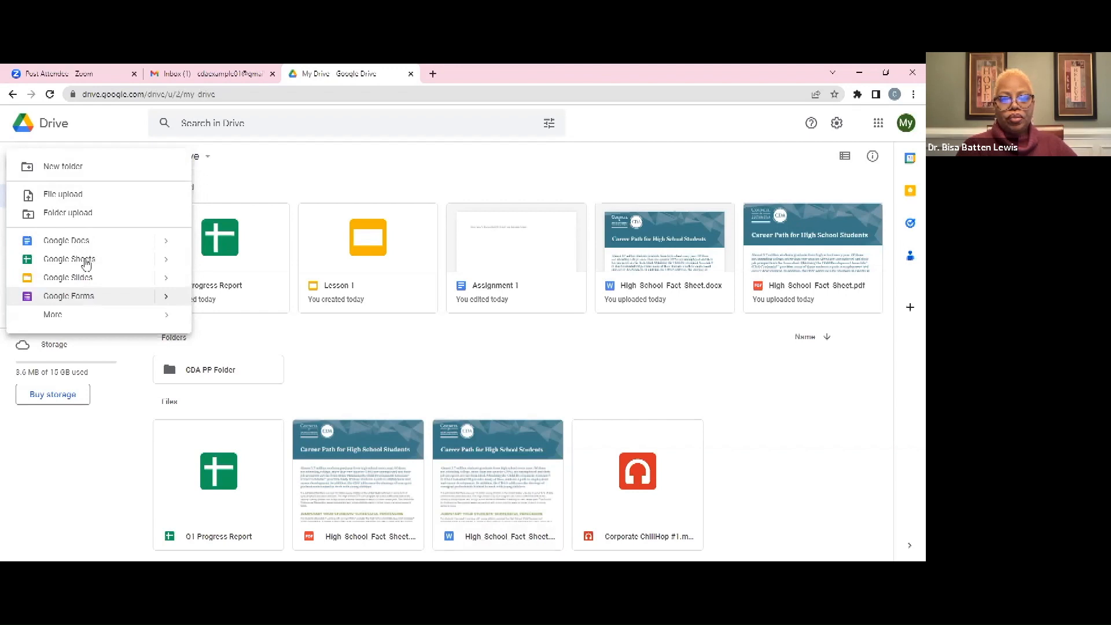
pyautogui.click(113, 170)
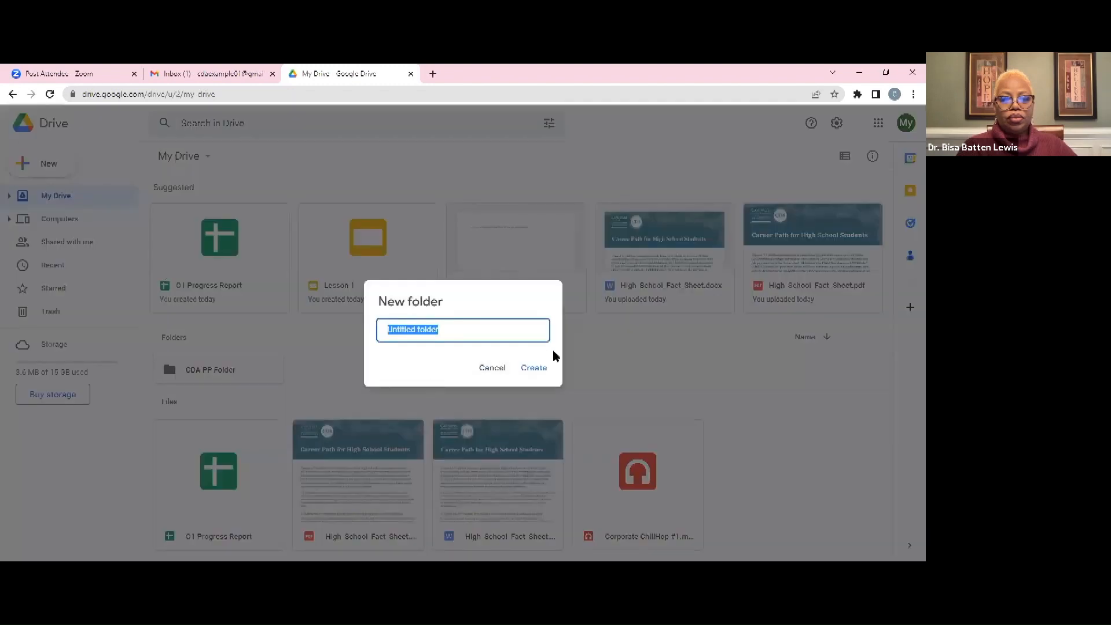
pyautogui.write('CDA PP')
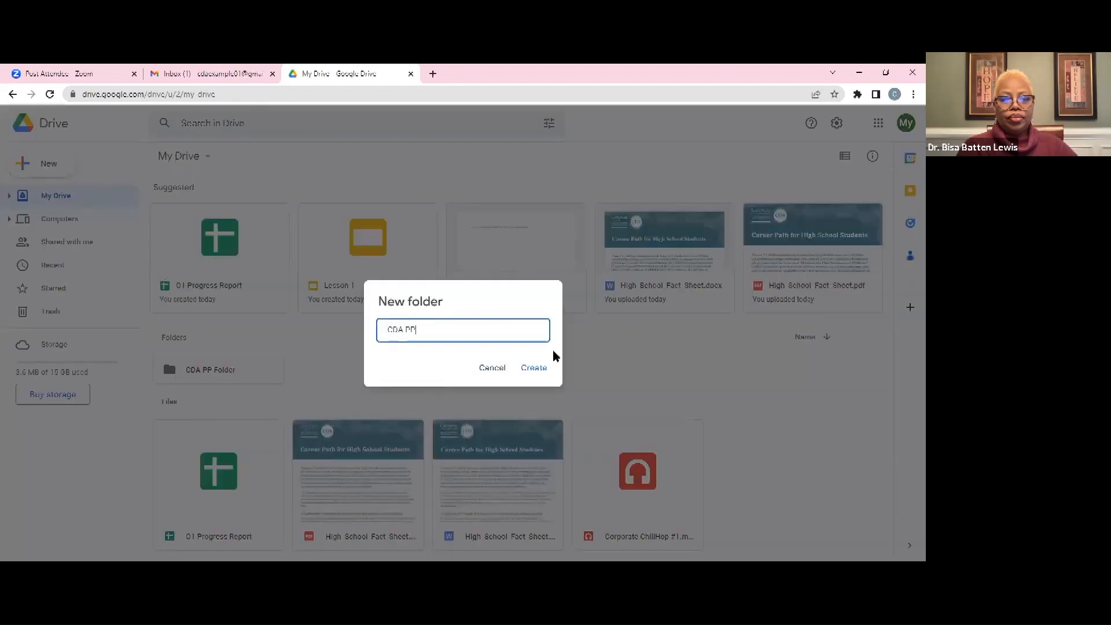
pyautogui.write(' Folder 2')
pyautogui.press('Return')
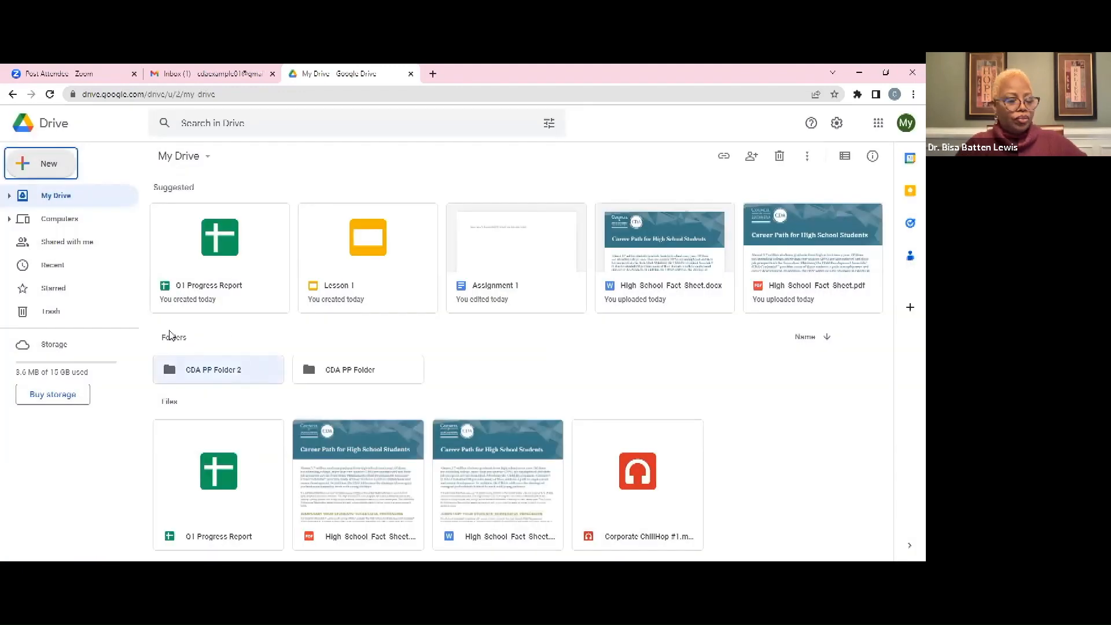
# Inside CDA PP Folder 2, create a subfolder named 'A' from the New menu
pyautogui.doubleClick(216, 372)
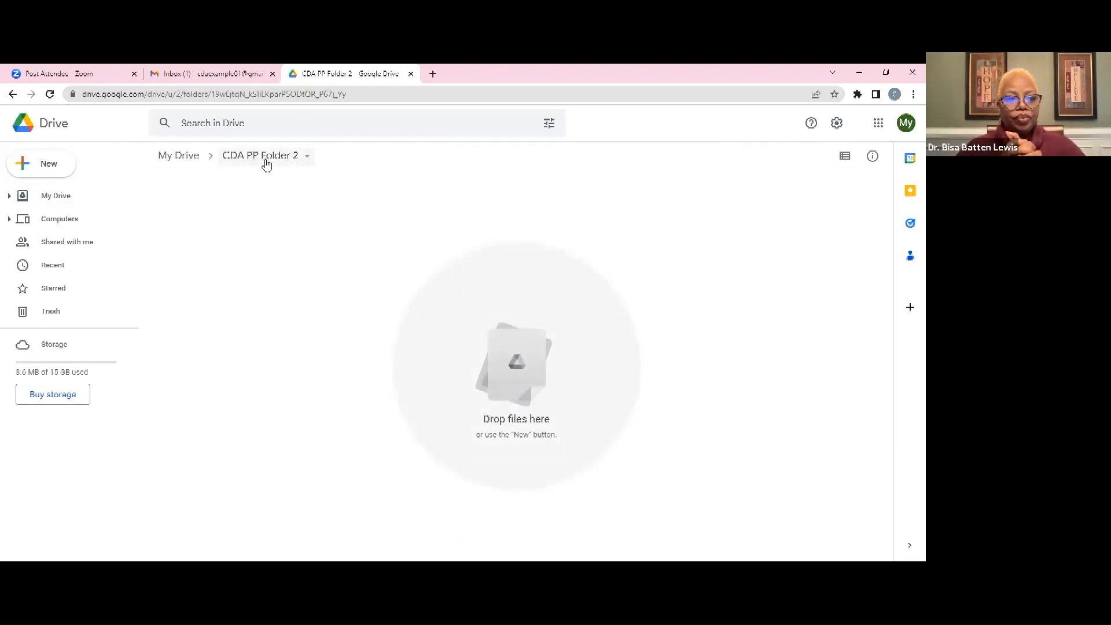
pyautogui.click(41, 169)
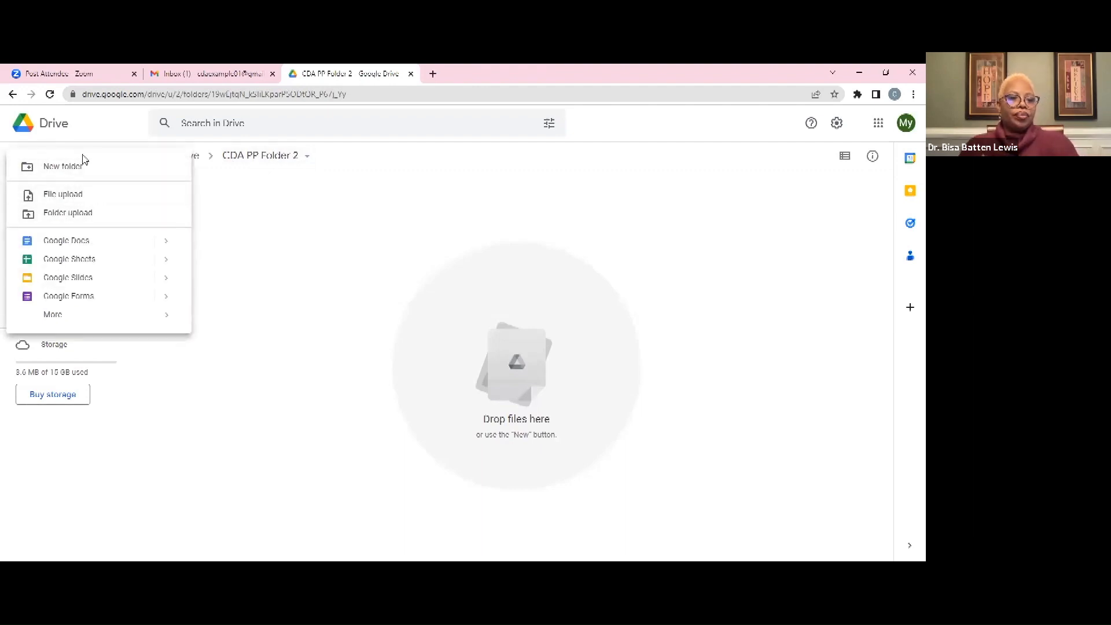
pyautogui.click(313, 266)
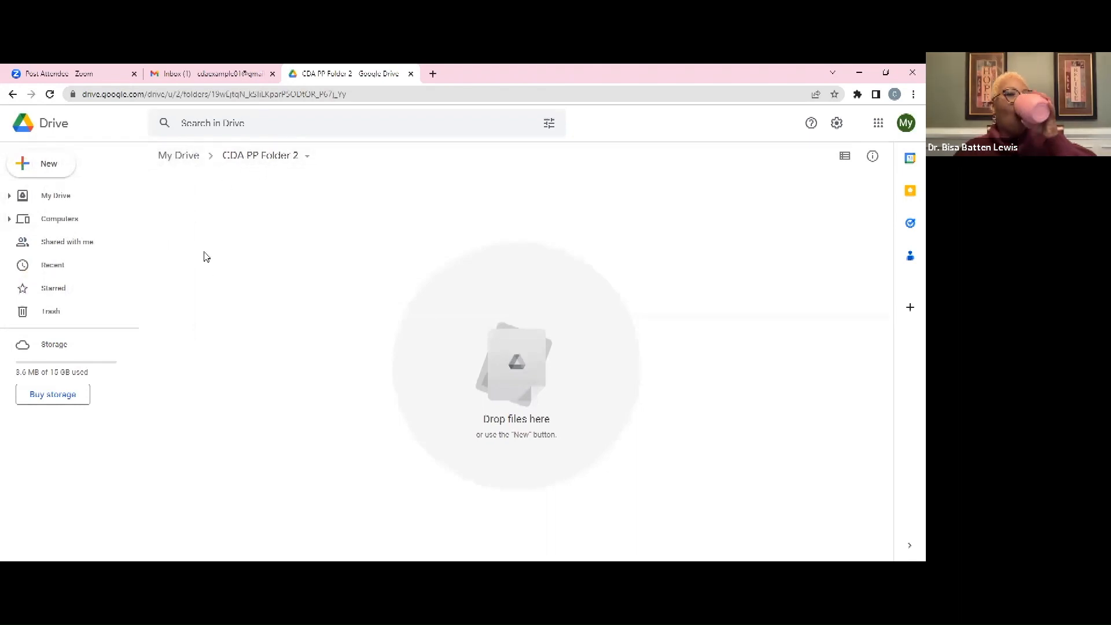
pyautogui.click(46, 166)
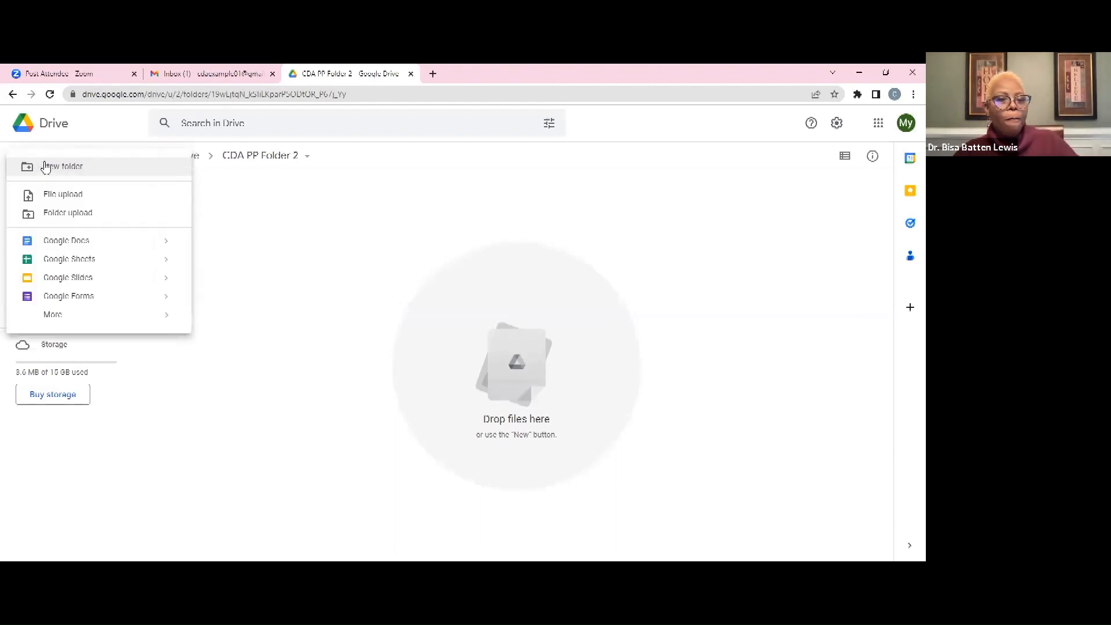
pyautogui.click(80, 171)
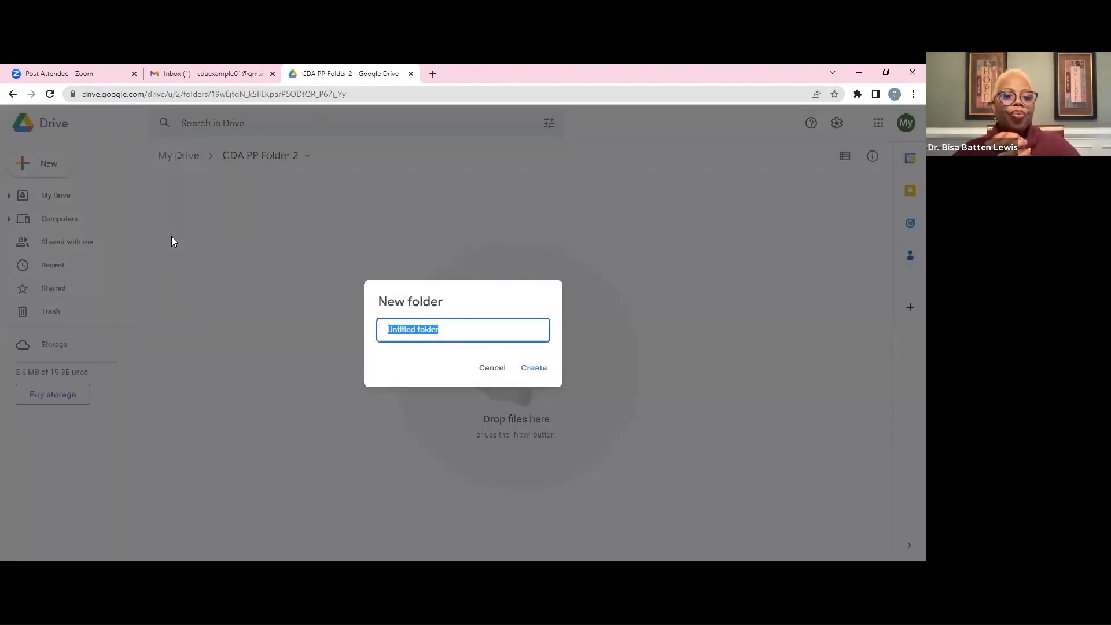
pyautogui.write('A')
pyautogui.press('Return')
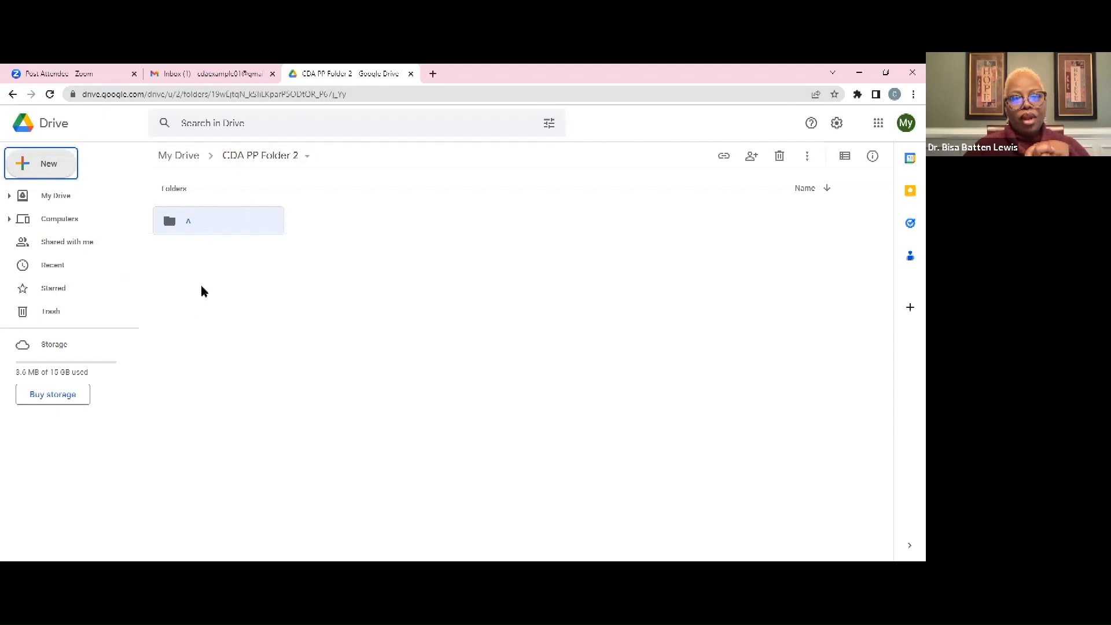
# Create a second subfolder named 'B' from the right-click menu in empty space
pyautogui.rightClick(307, 246)
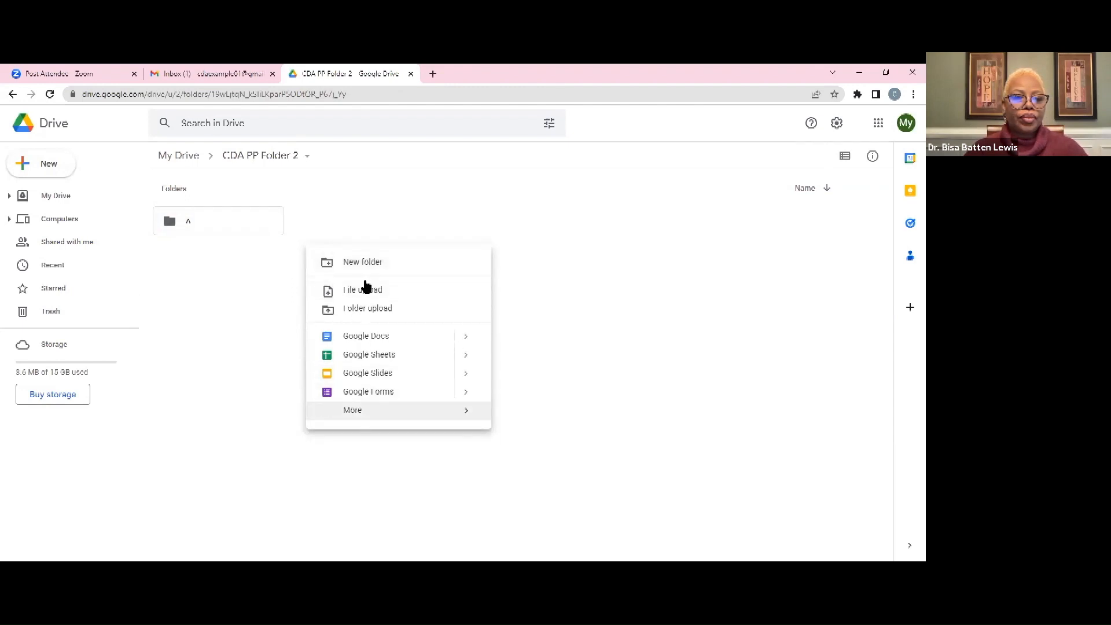
pyautogui.click(368, 262)
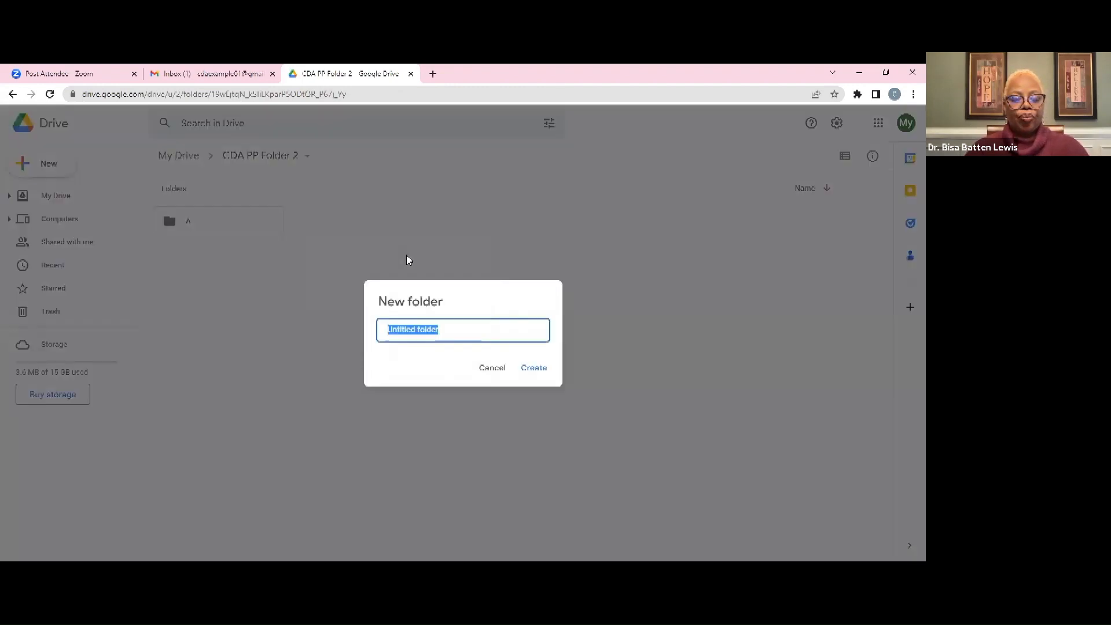
pyautogui.write('B')
pyautogui.press('Return')
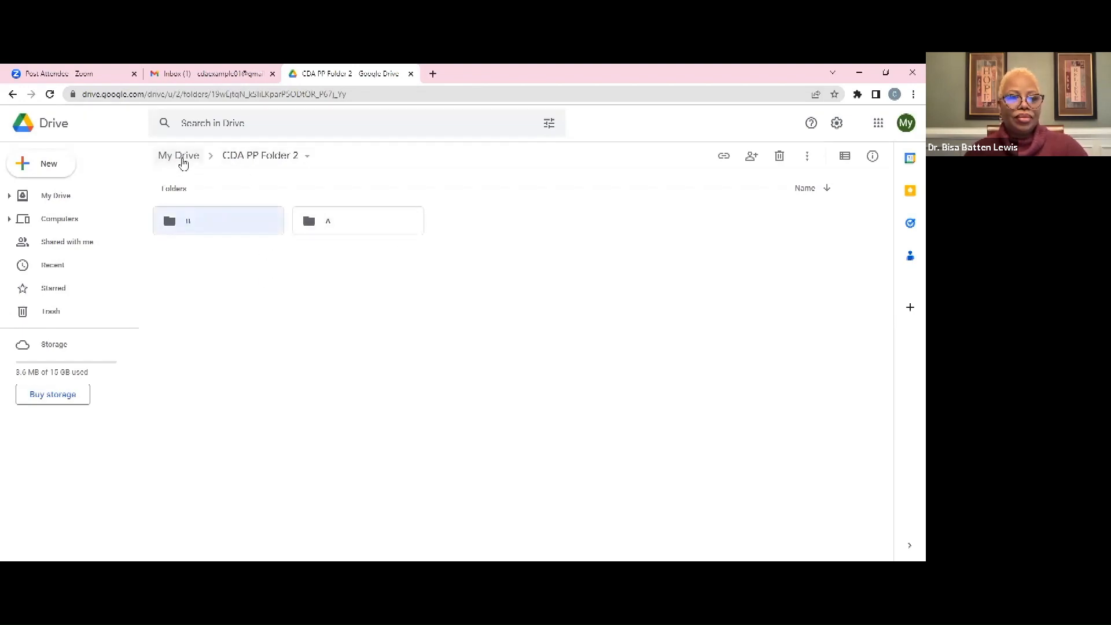
# Return from CDA PP Folder 2 to My Drive using the breadcrumb
pyautogui.click(181, 160)
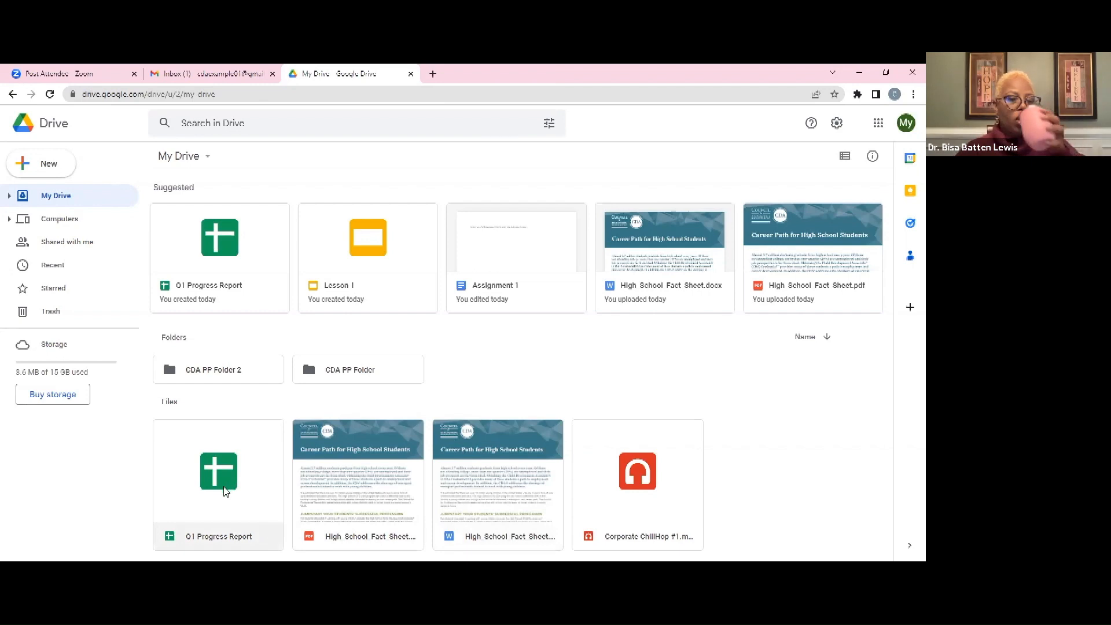
# Drag High_School_Fact_Sheet.pdf into CDA PP Folder 2, then into subfolder A, confirm it, and return to My Drive
pyautogui.moveTo(374, 454); pyautogui.dragTo(224, 376)
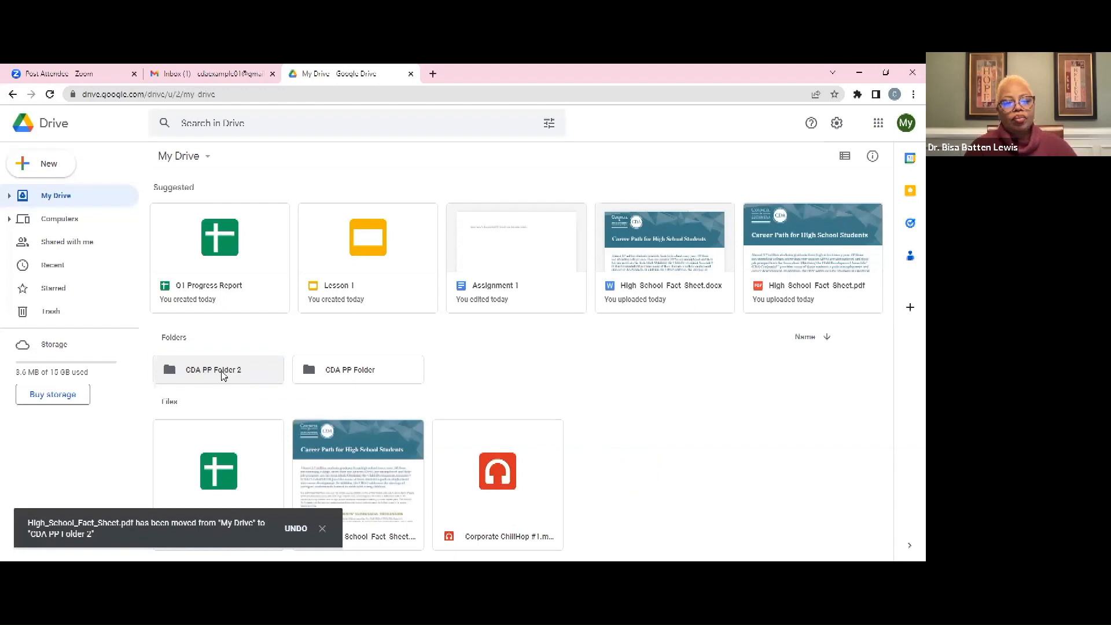
pyautogui.doubleClick(224, 376)
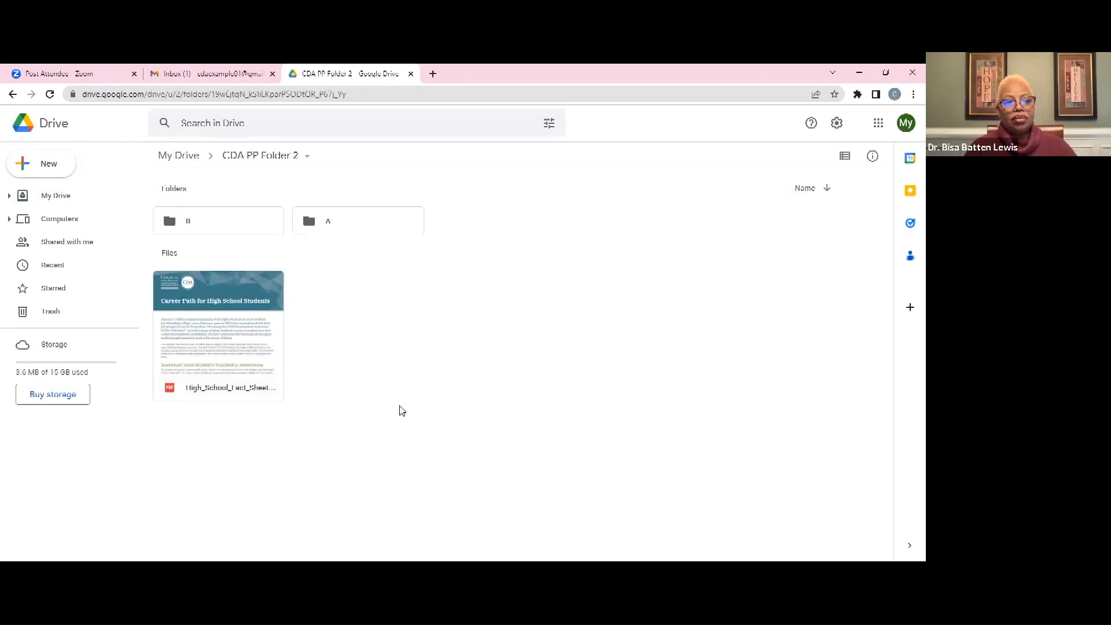
pyautogui.moveTo(234, 364); pyautogui.dragTo(345, 223)
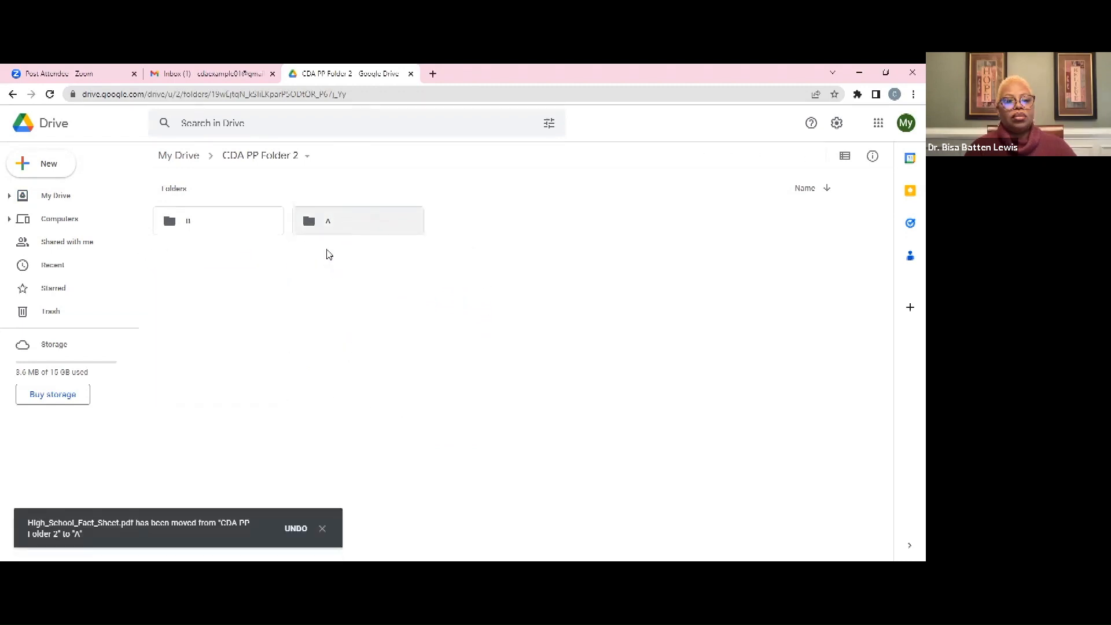
pyautogui.doubleClick(326, 227)
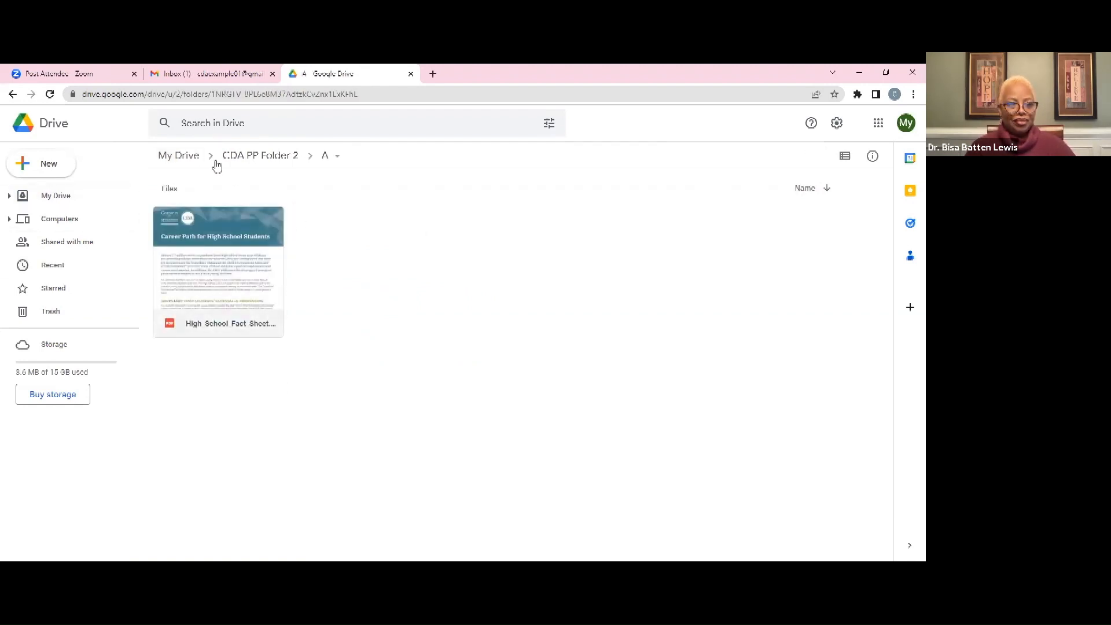
pyautogui.click(260, 156)
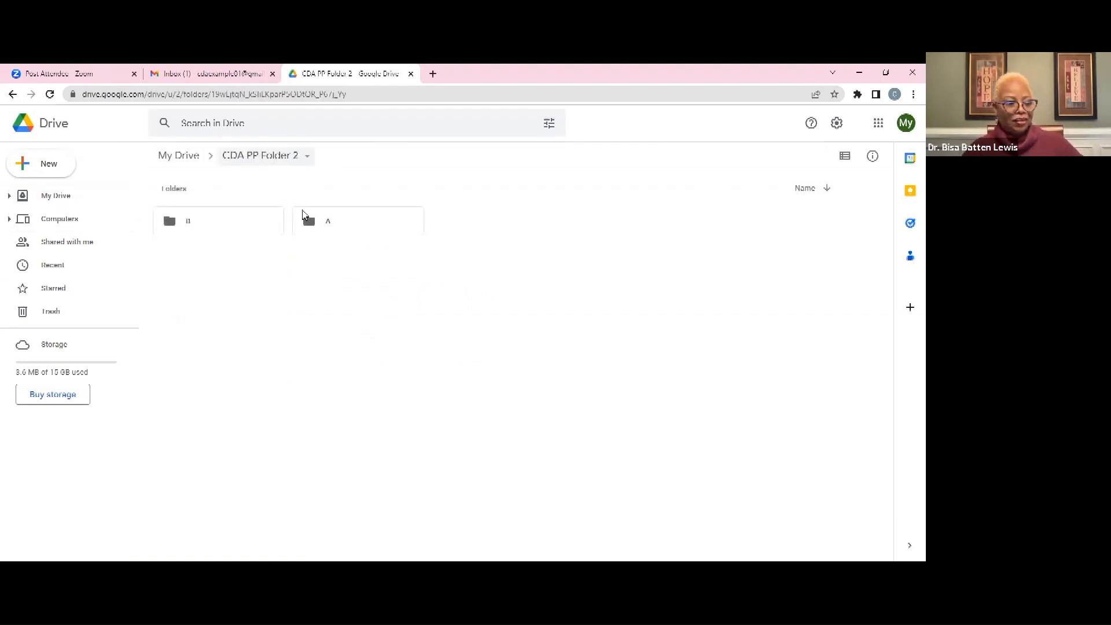
pyautogui.click(184, 158)
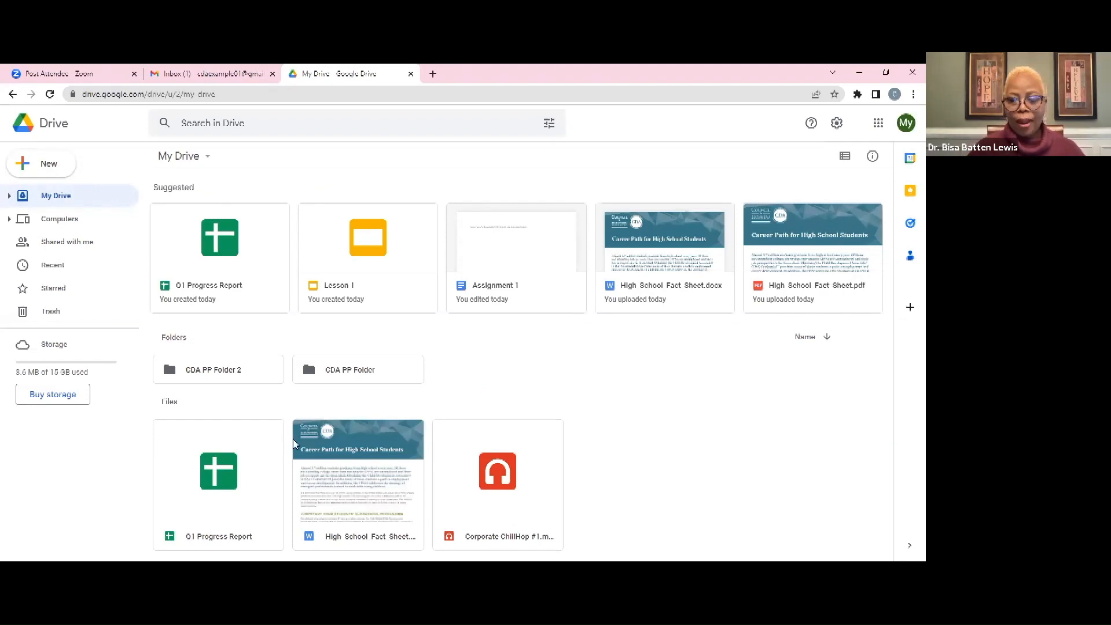
# Move the Q1 Progress Report sheet to folder B under CDA PP Folder 2 via the Move dialog
pyautogui.rightClick(197, 476)
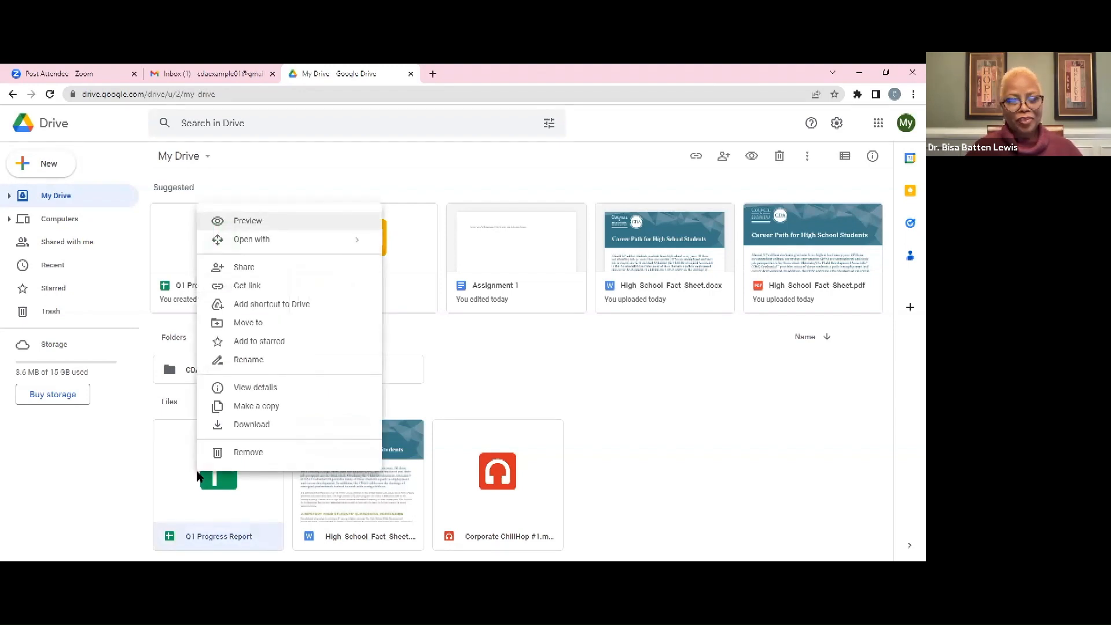
pyautogui.click(259, 324)
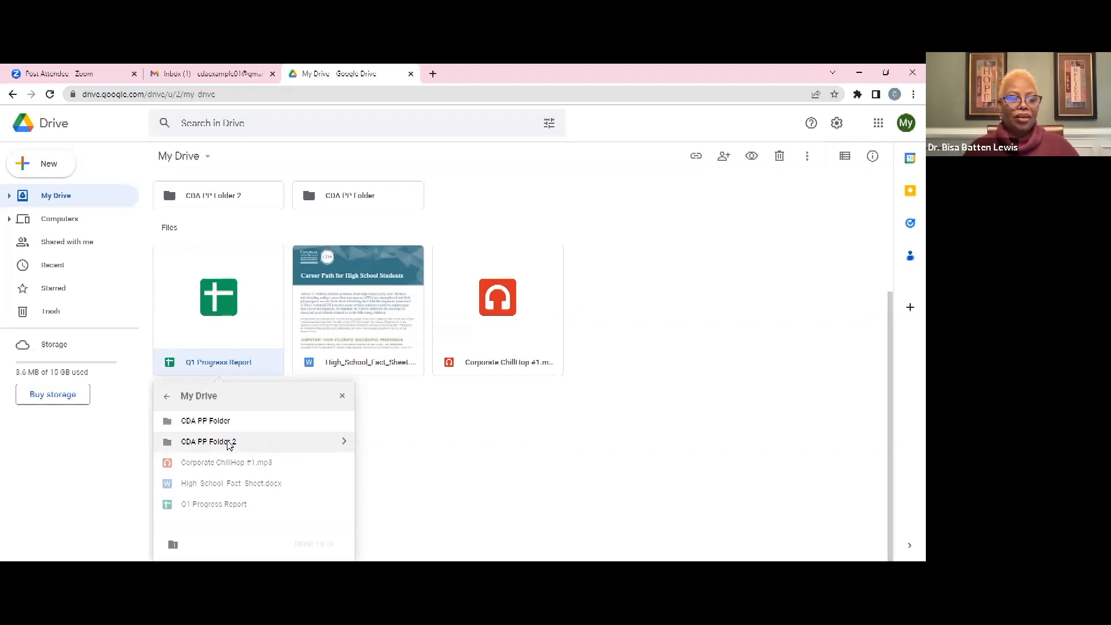
pyautogui.click(344, 442)
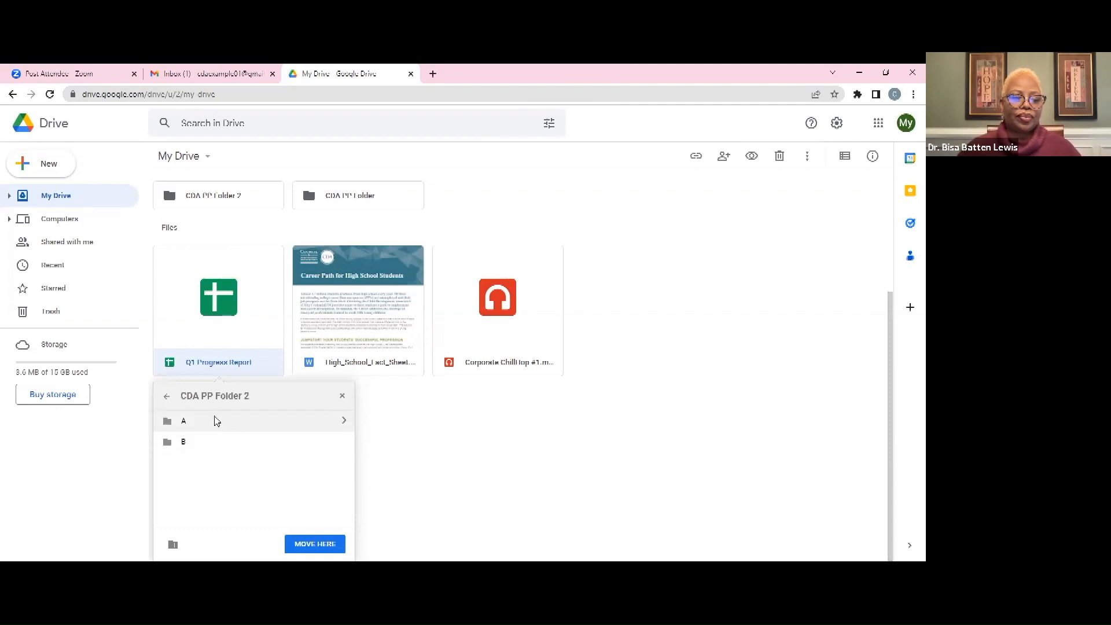
pyautogui.click(249, 444)
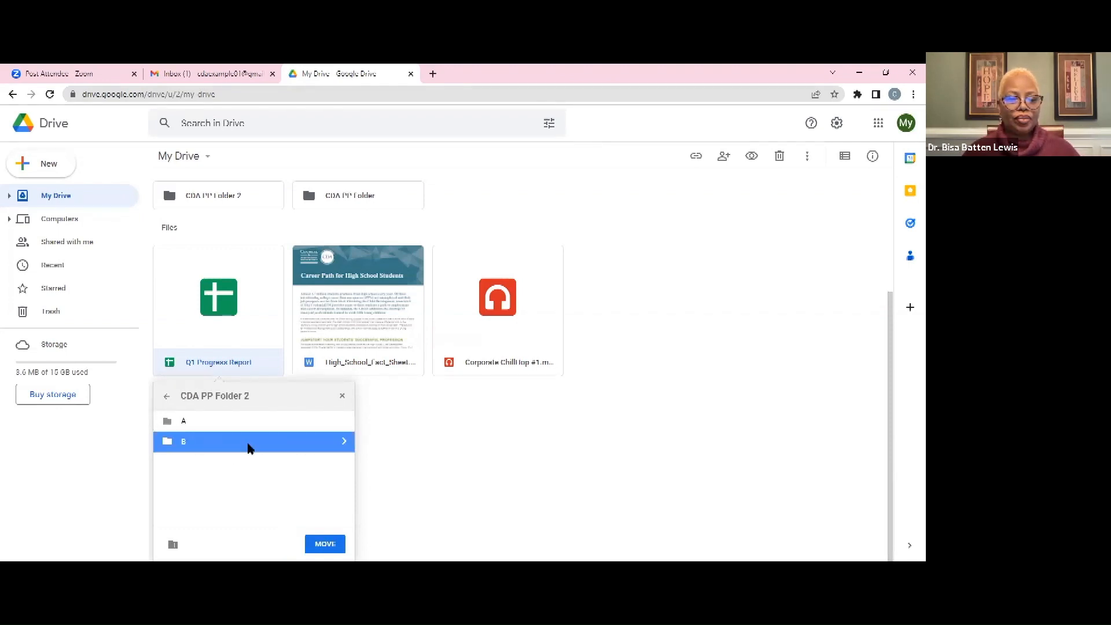
pyautogui.click(325, 544)
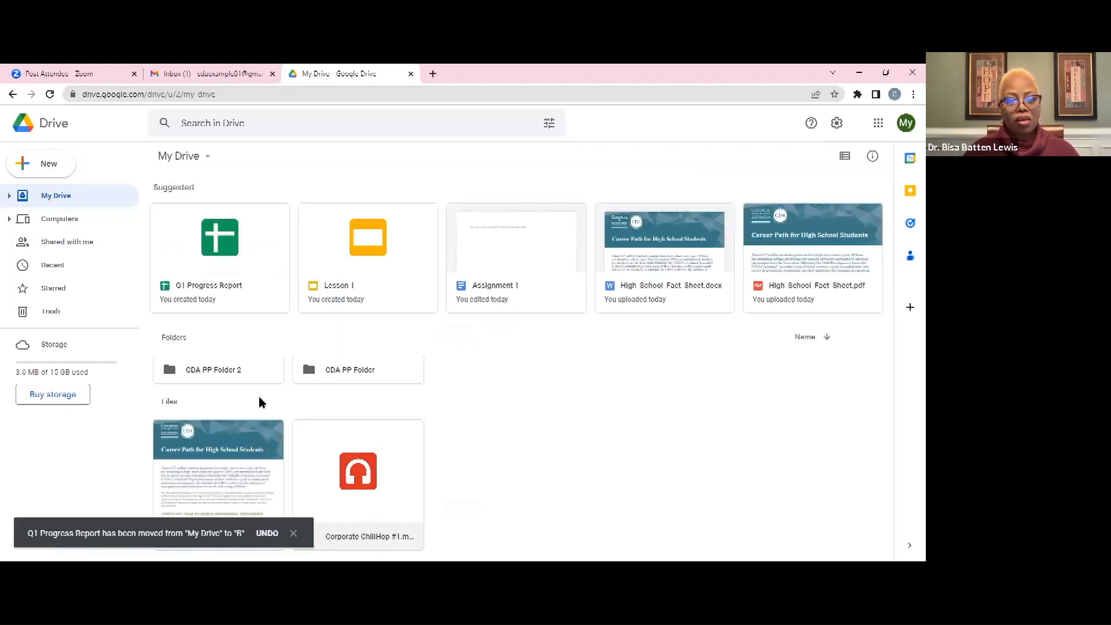
# Check that Q1 Progress Report is inside CDA PP Folder 2 > B, then return to My Drive
pyautogui.doubleClick(216, 369)
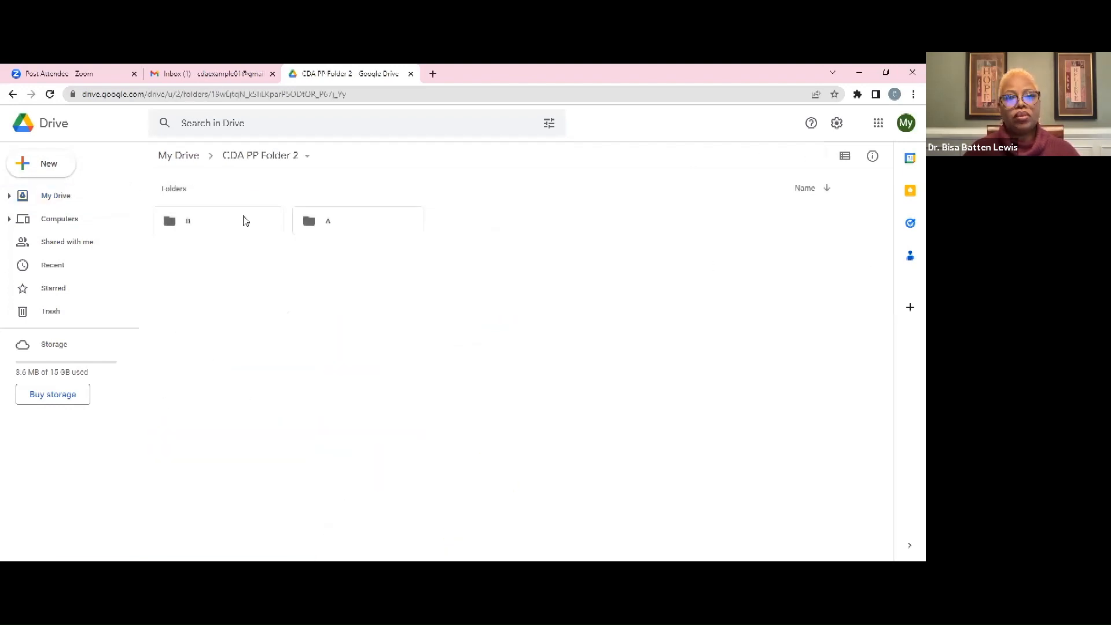
pyautogui.doubleClick(214, 220)
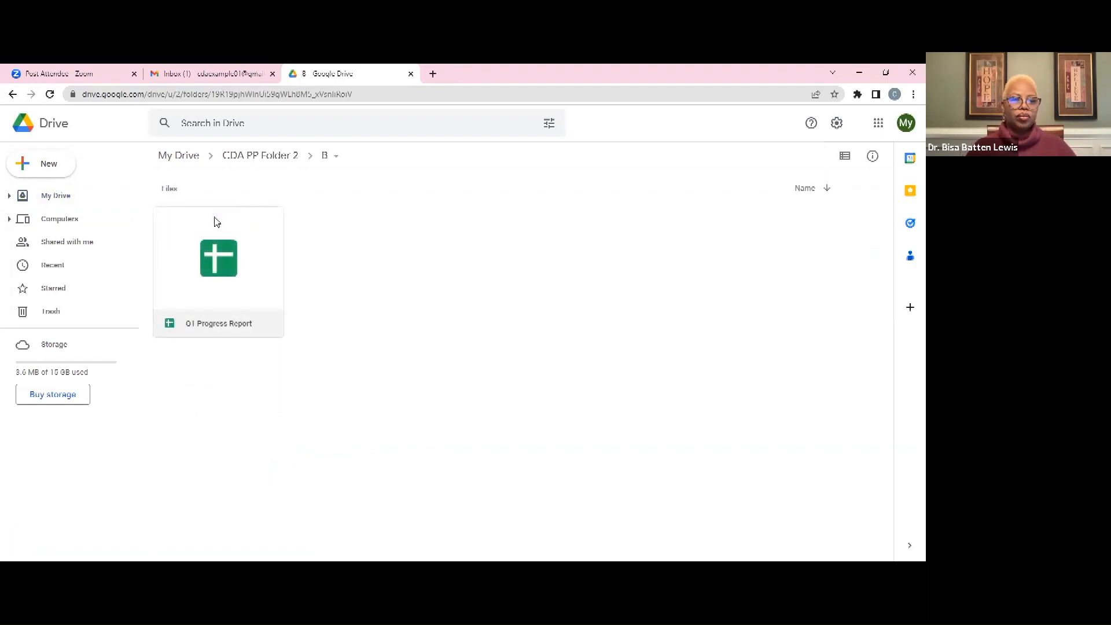
pyautogui.click(262, 155)
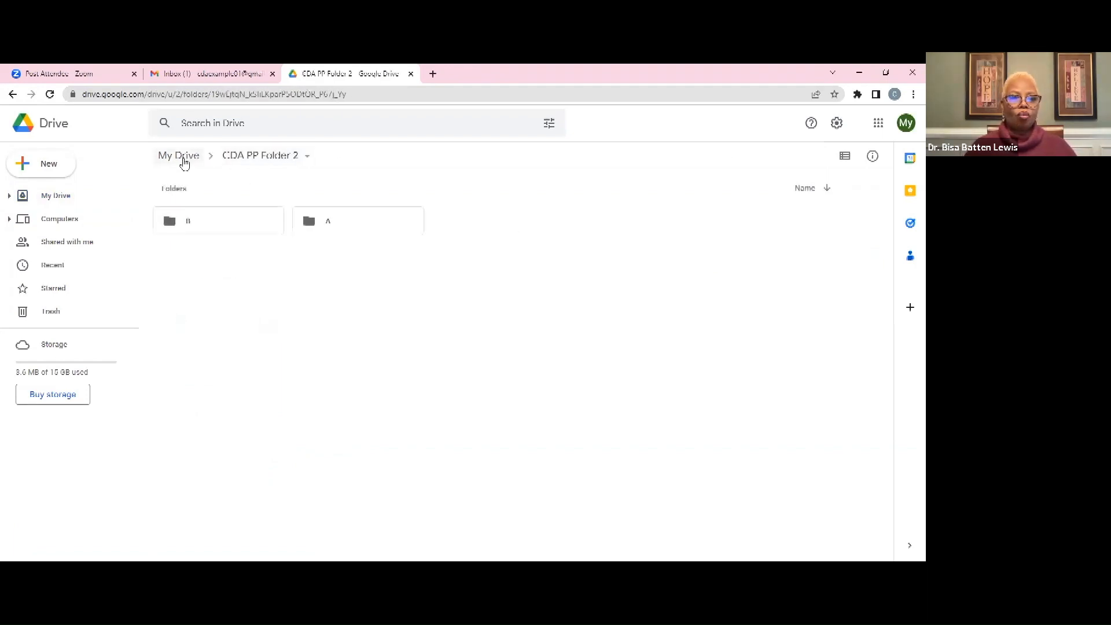
pyautogui.click(184, 158)
pyautogui.moveTo(330, 483); pyautogui.dragTo(396, 490)
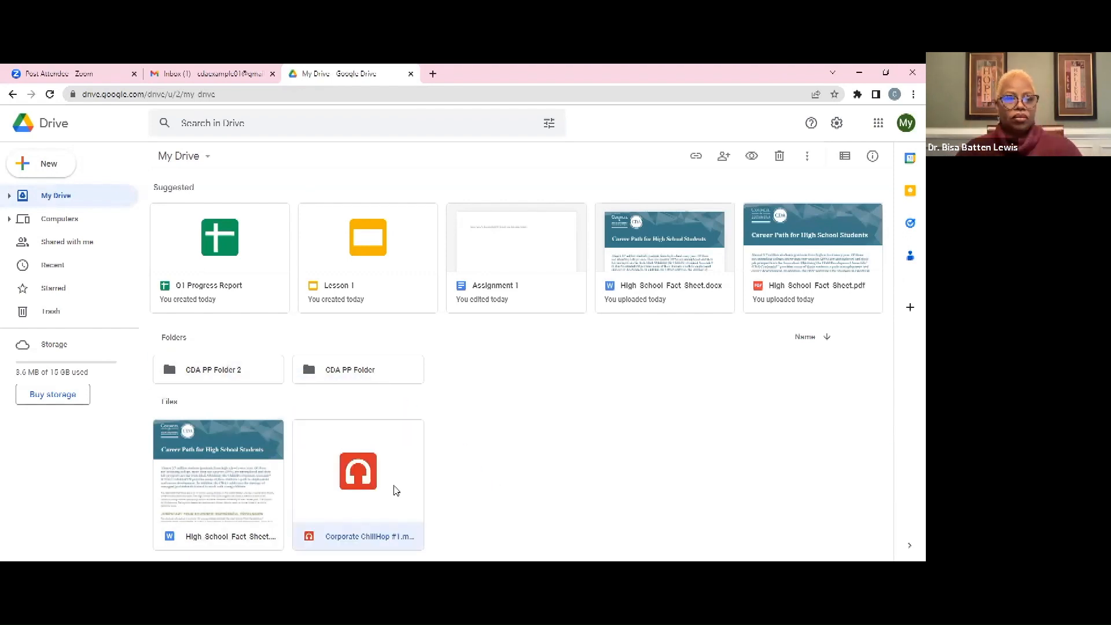
pyautogui.rightClick(396, 490)
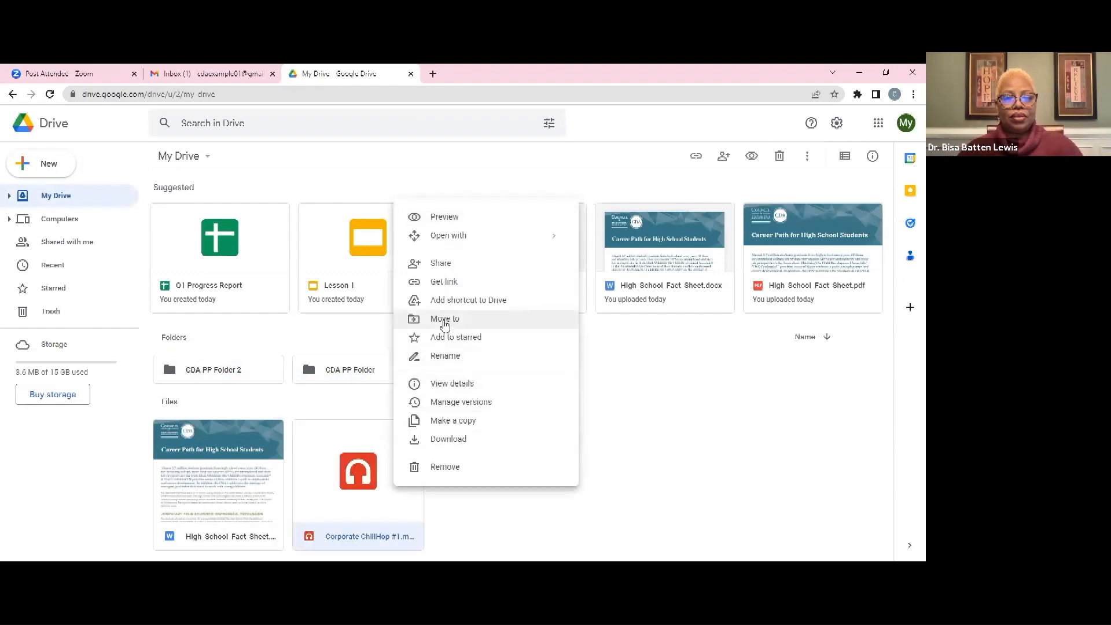
pyautogui.click(445, 321)
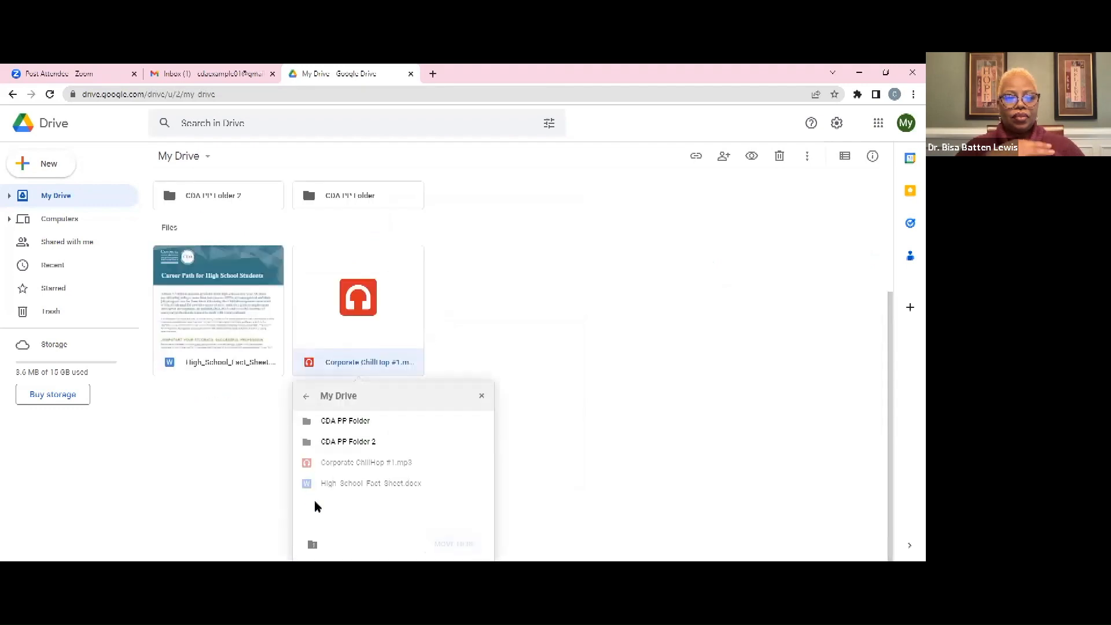
pyautogui.click(481, 441)
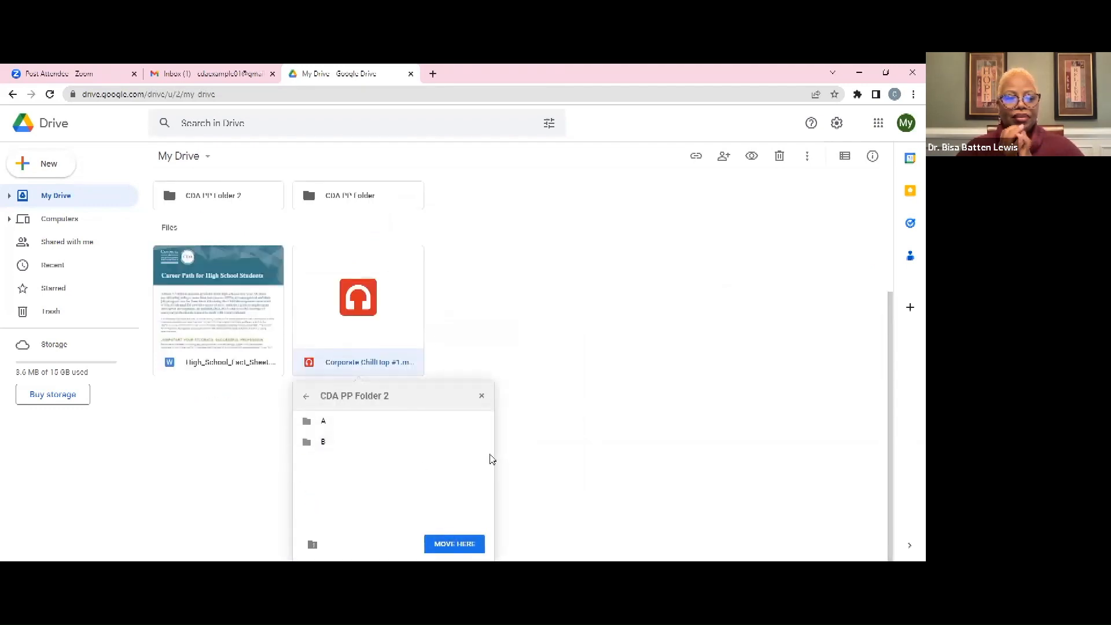
pyautogui.click(481, 442)
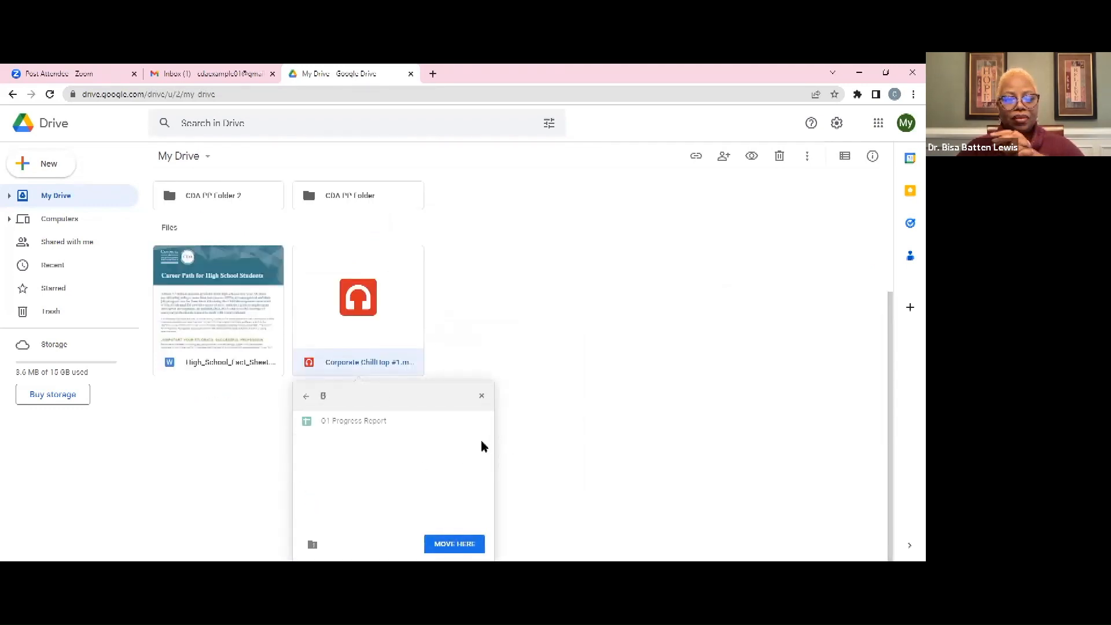
pyautogui.click(307, 397)
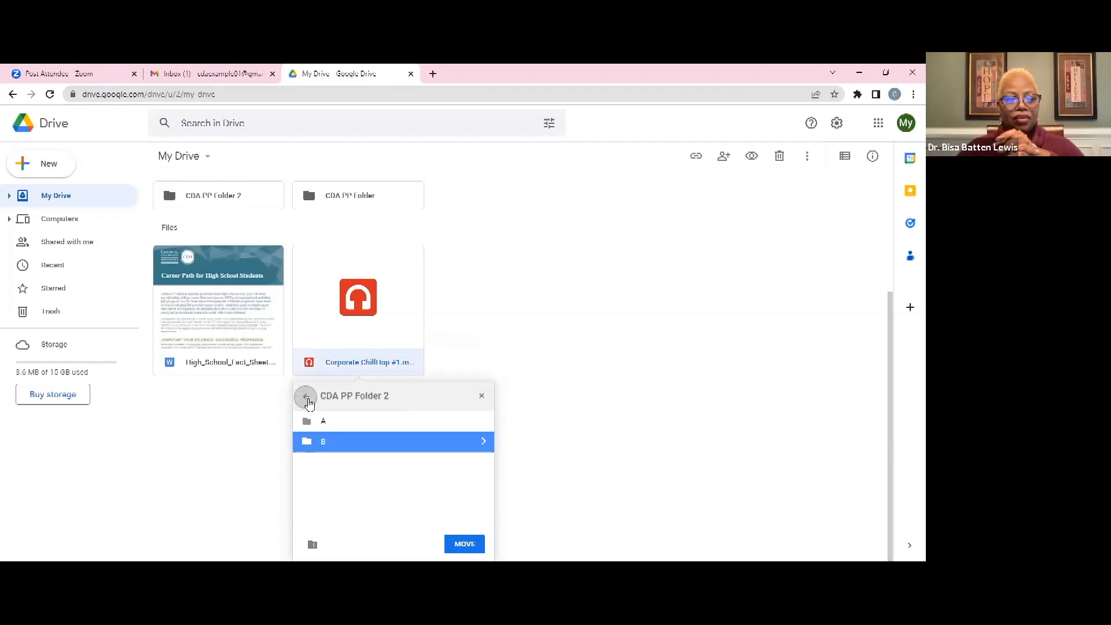
pyautogui.click(306, 397)
pyautogui.click(306, 398)
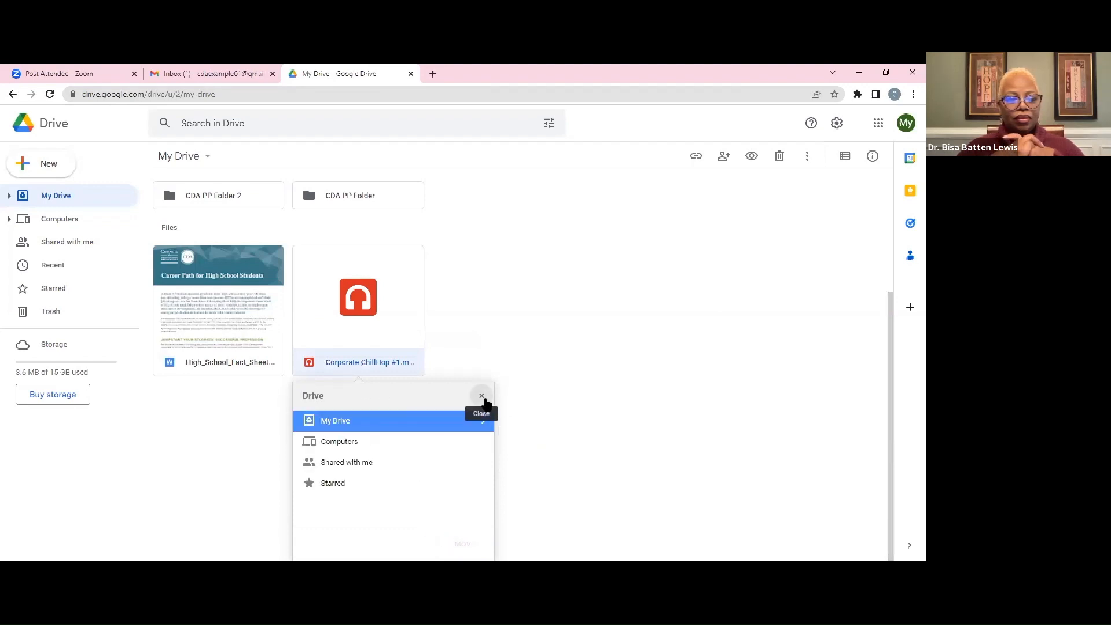
pyautogui.click(482, 396)
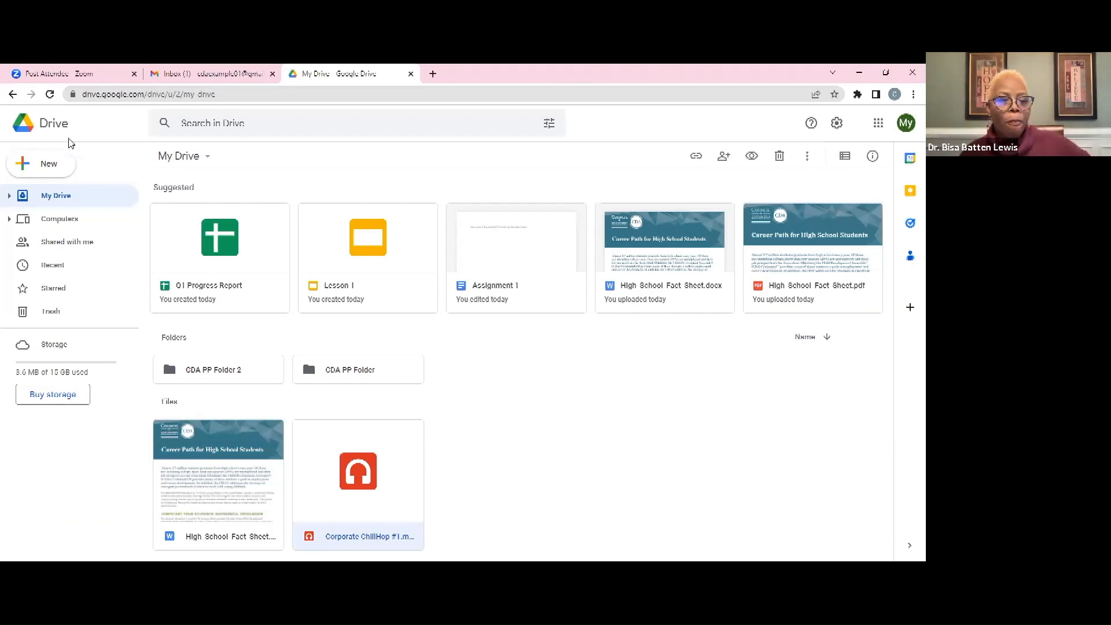
# Upload High School Fact Sheet from Downloads to My Drive, keeping both copies
pyautogui.click(49, 167)
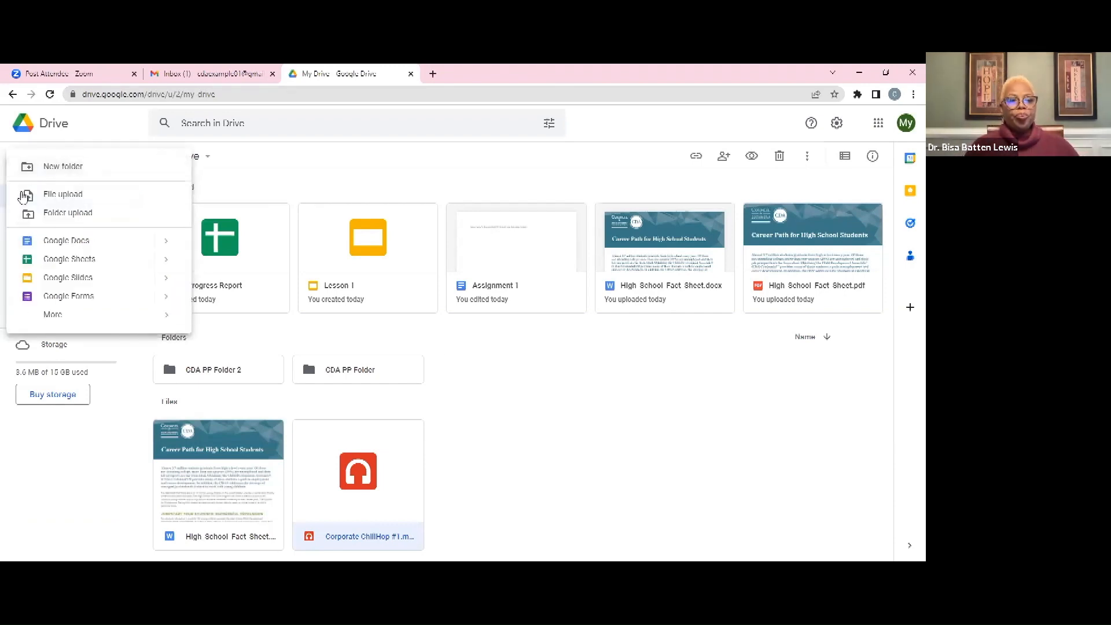
pyautogui.click(84, 200)
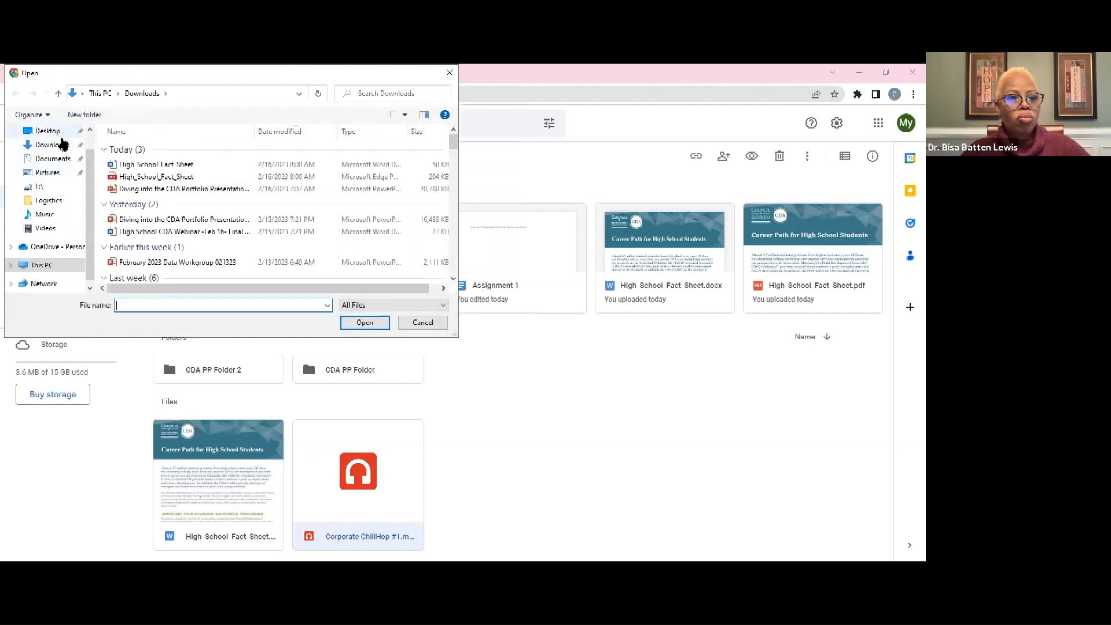
pyautogui.doubleClick(172, 166)
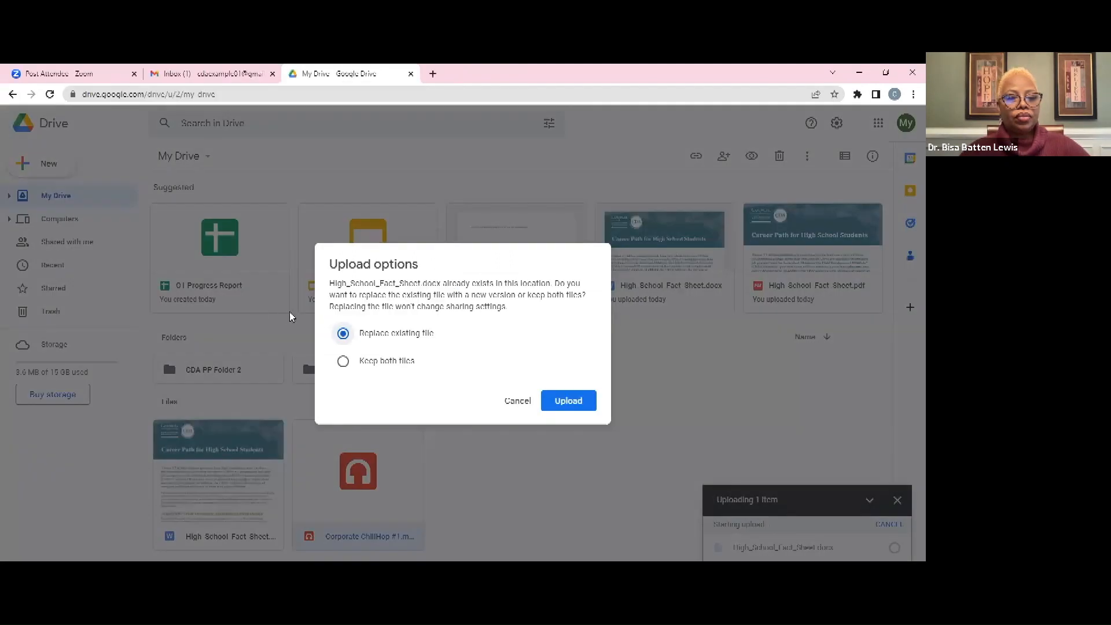
pyautogui.click(388, 361)
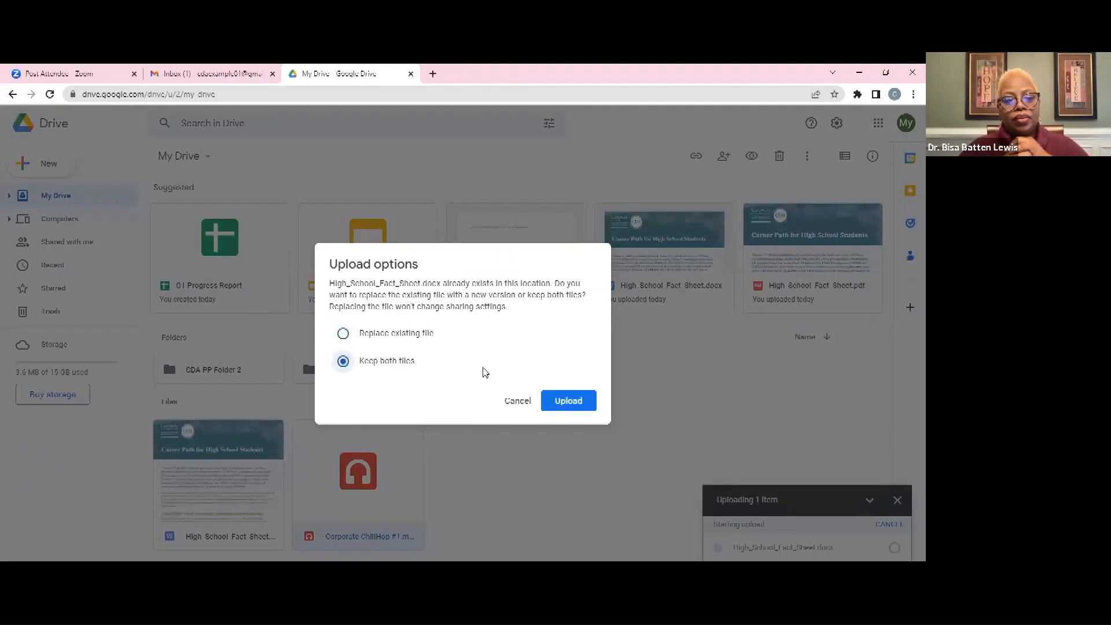
pyautogui.click(586, 406)
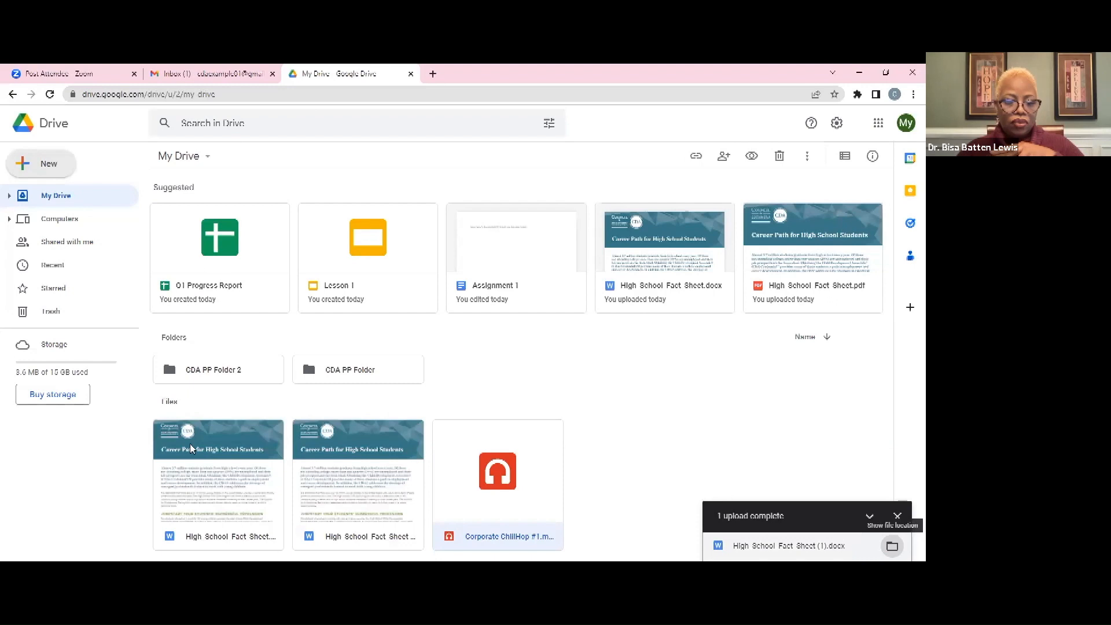
pyautogui.click(235, 375)
# Open CDA PP Folder 2 and upload the High_School_Fact_Sheet PDF from Downloads into it
pyautogui.doubleClick(235, 375)
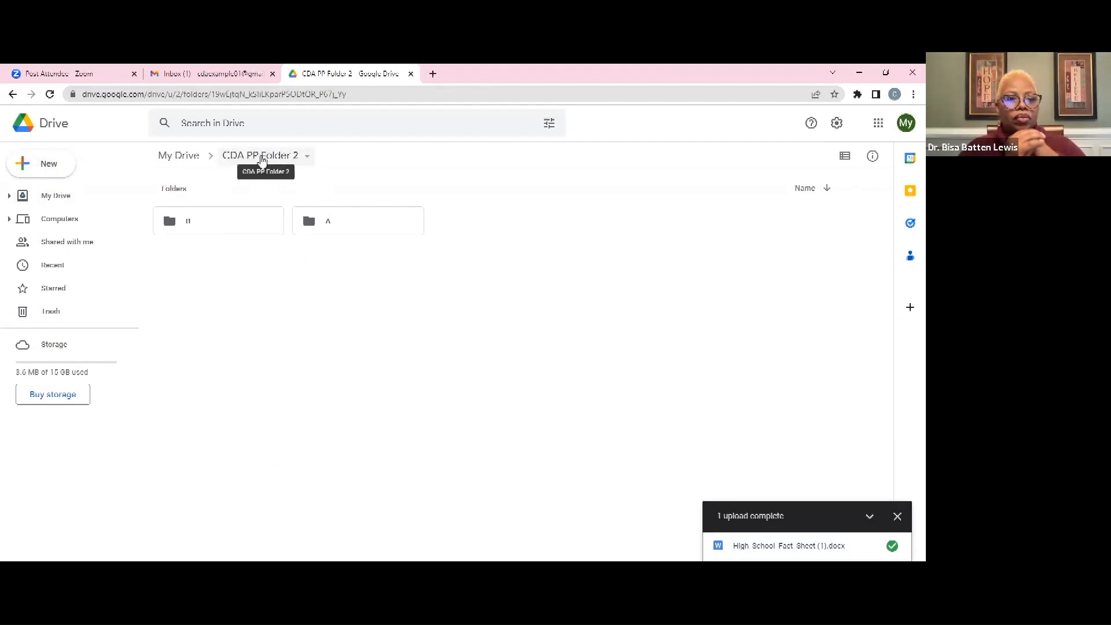
pyautogui.click(58, 171)
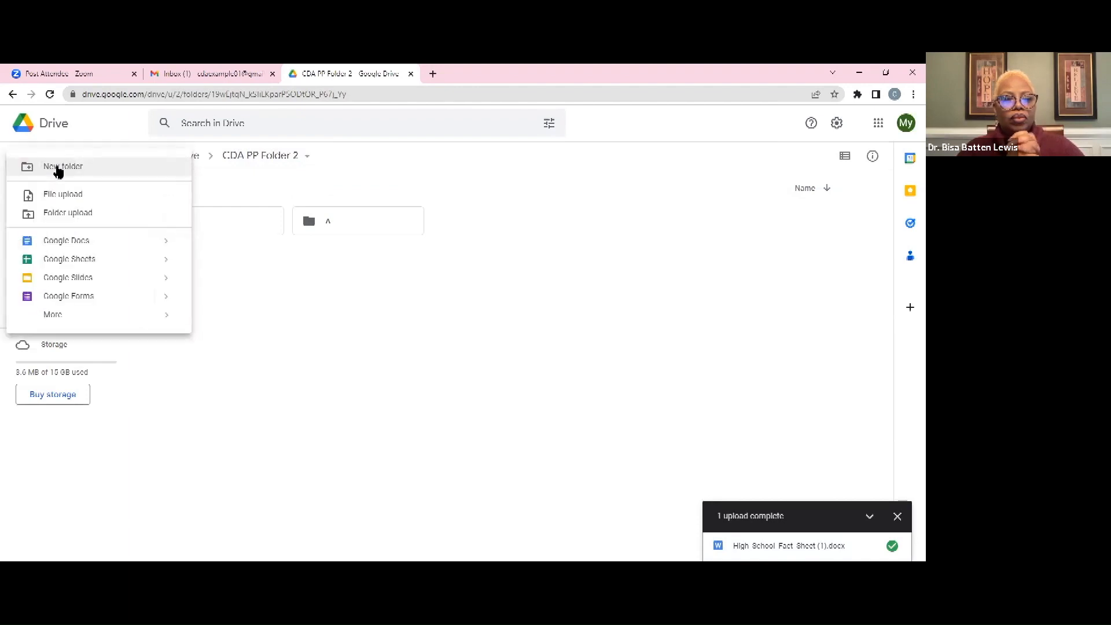
pyautogui.click(74, 196)
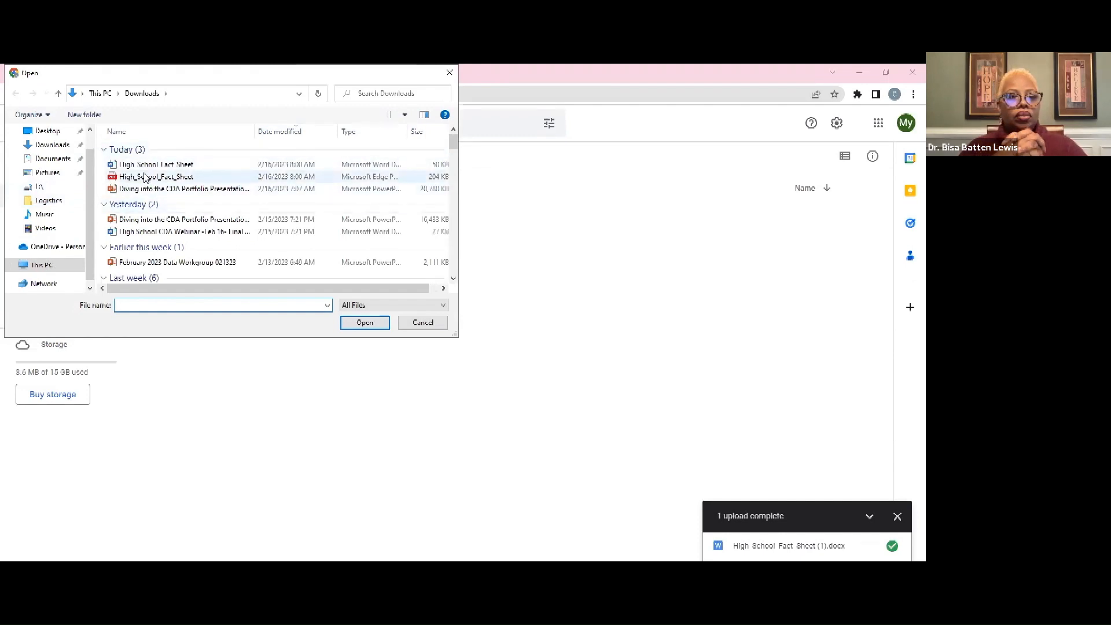
pyautogui.doubleClick(145, 178)
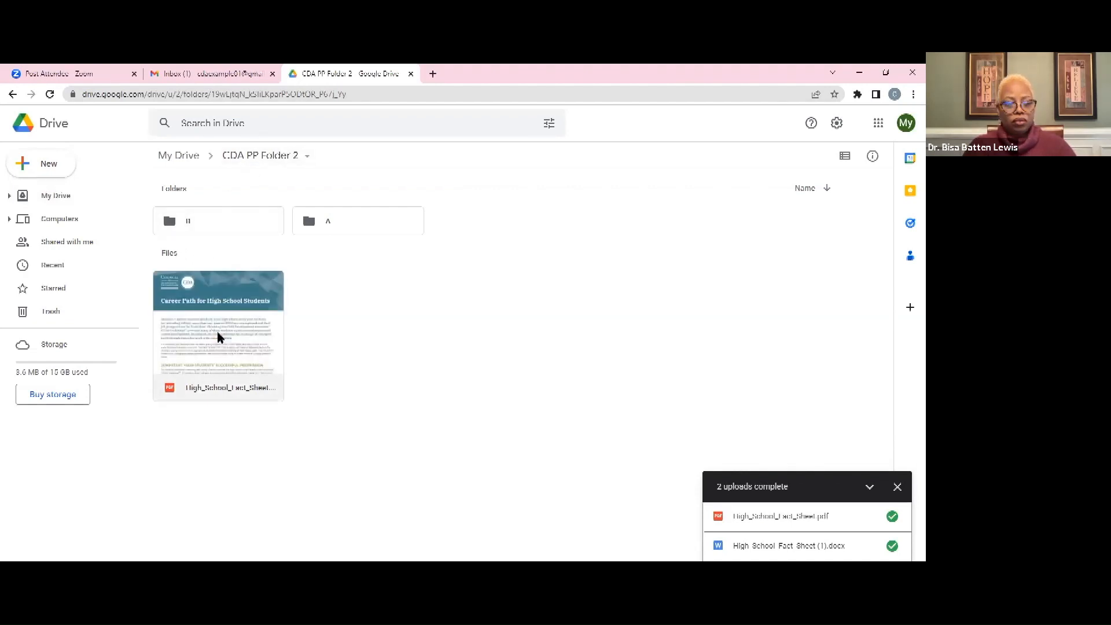
# Open subfolder B and bring up its add-item menus, then dismiss them without choosing
pyautogui.doubleClick(209, 220)
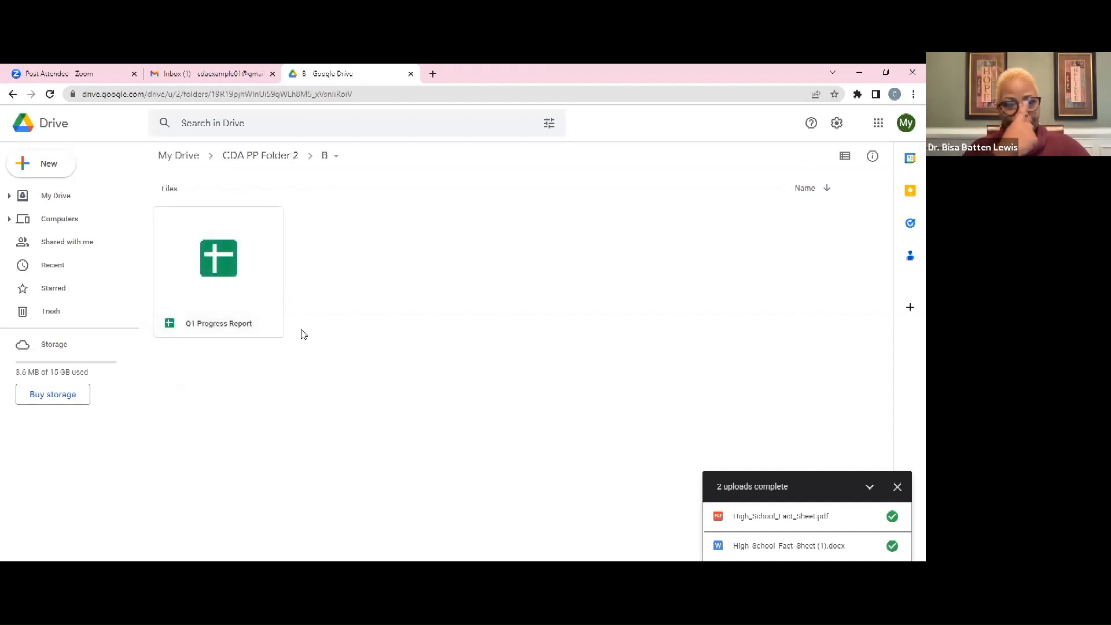
pyautogui.rightClick(341, 335)
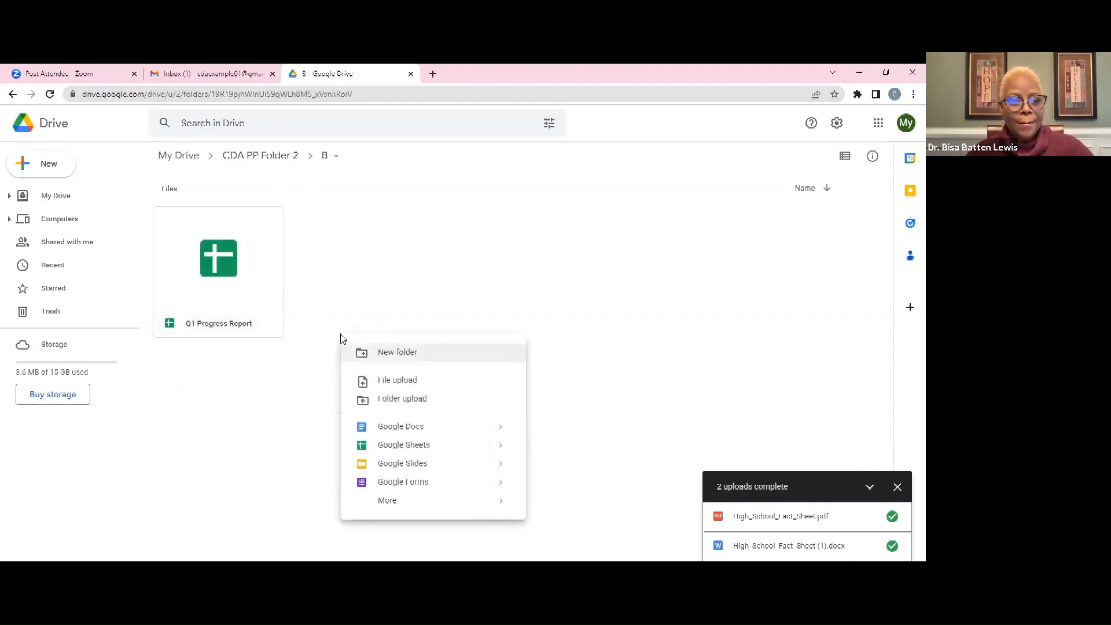
pyautogui.click(337, 323)
pyautogui.rightClick(337, 324)
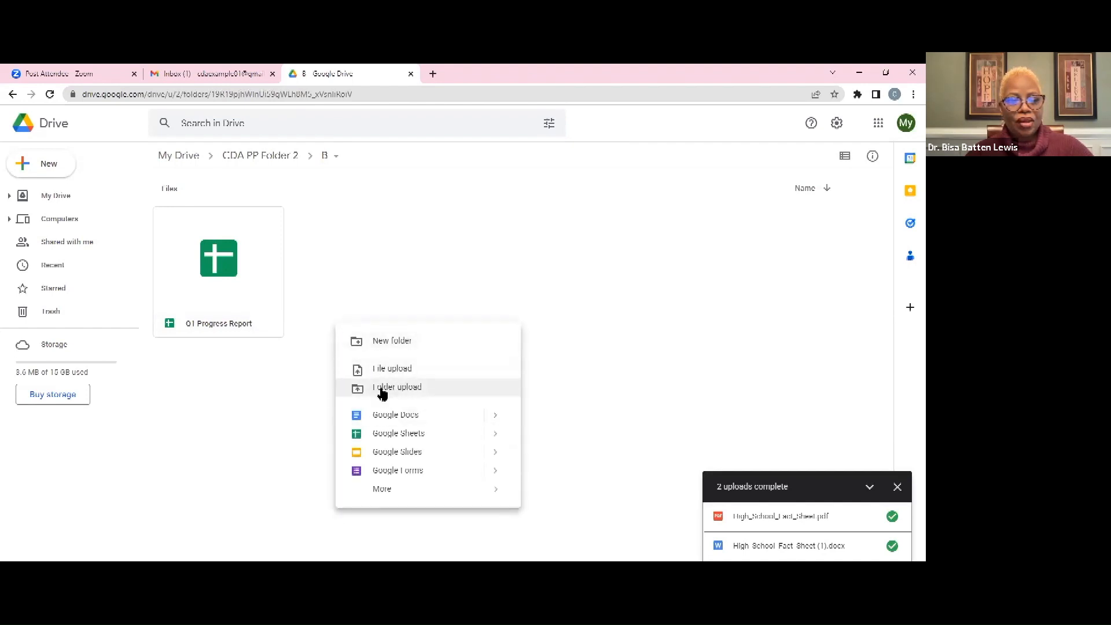
pyautogui.click(43, 164)
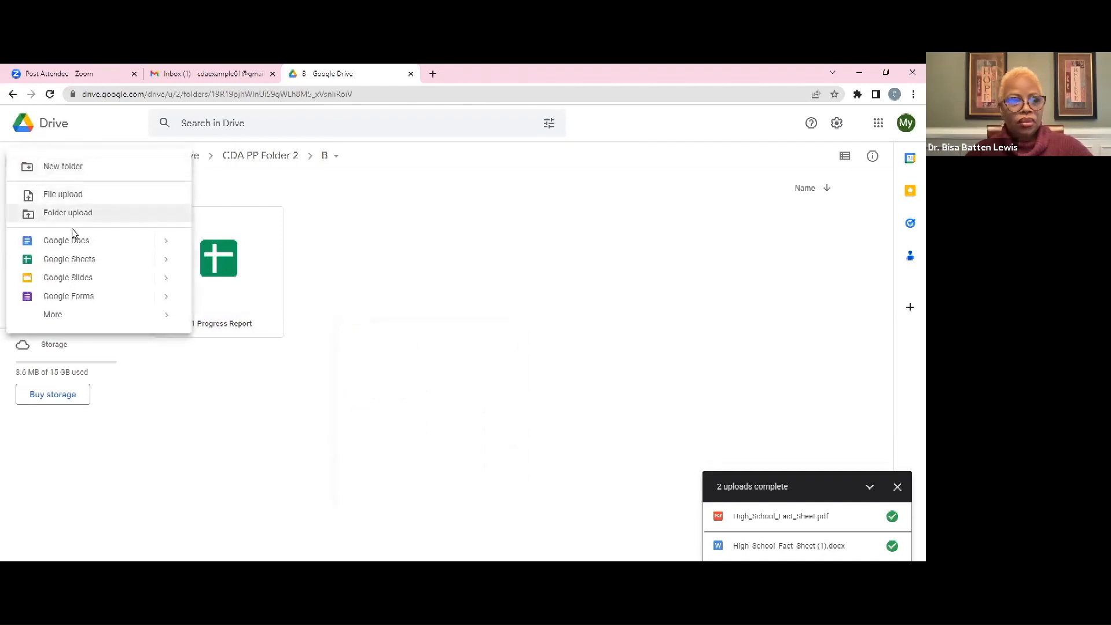
pyautogui.click(467, 273)
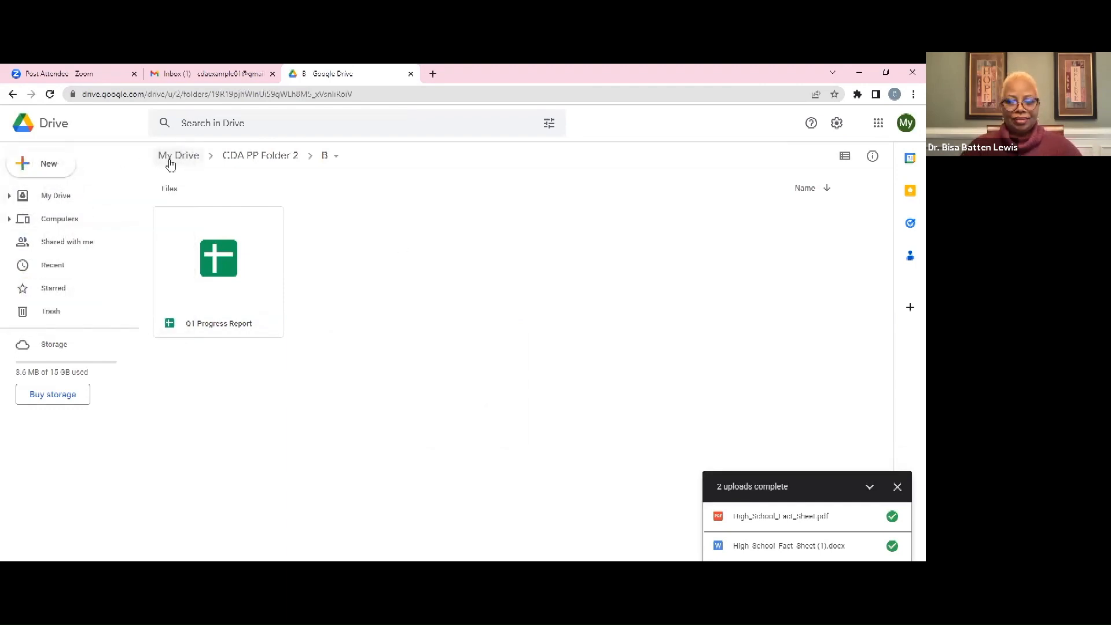
# Go back to My Drive and reopen CDA PP Folder 2, showing A, B and the fact sheet PDF
pyautogui.click(168, 164)
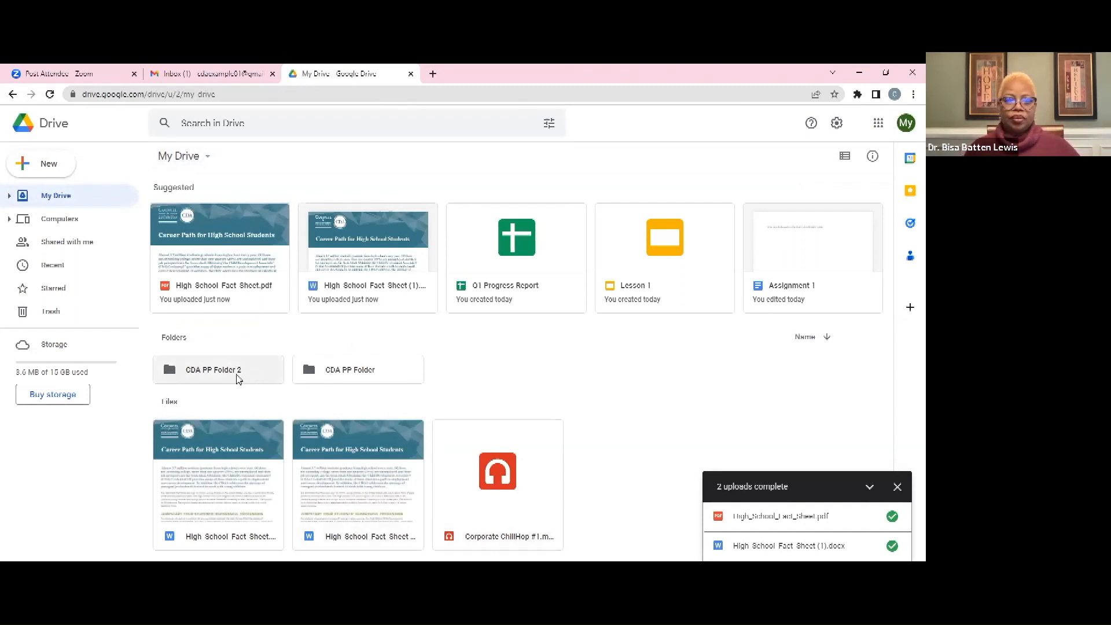
pyautogui.doubleClick(240, 377)
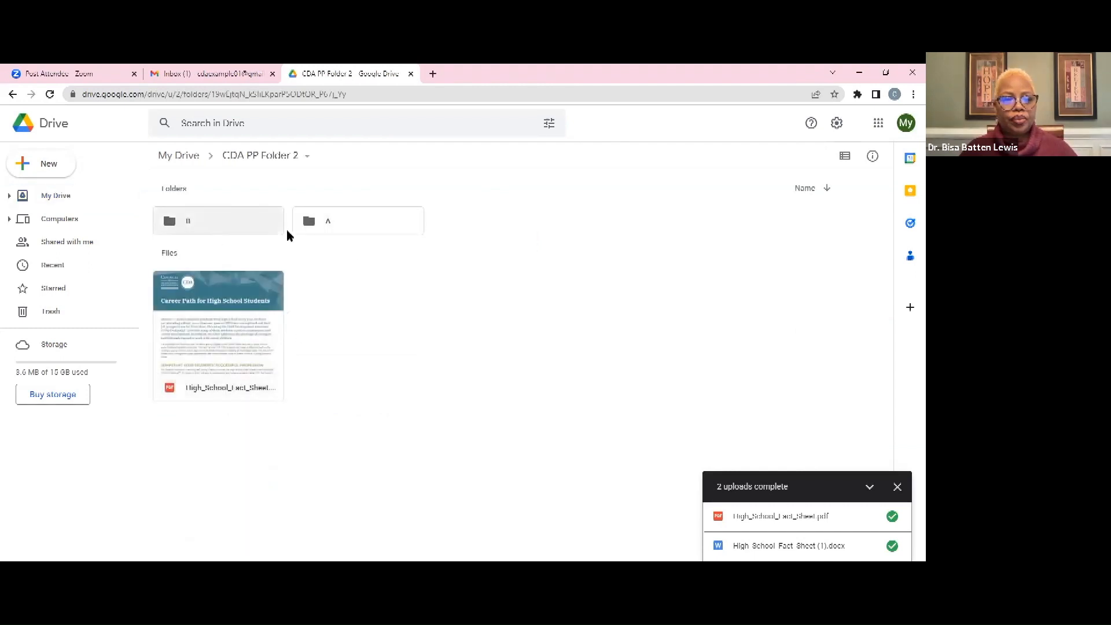
pyautogui.click(171, 160)
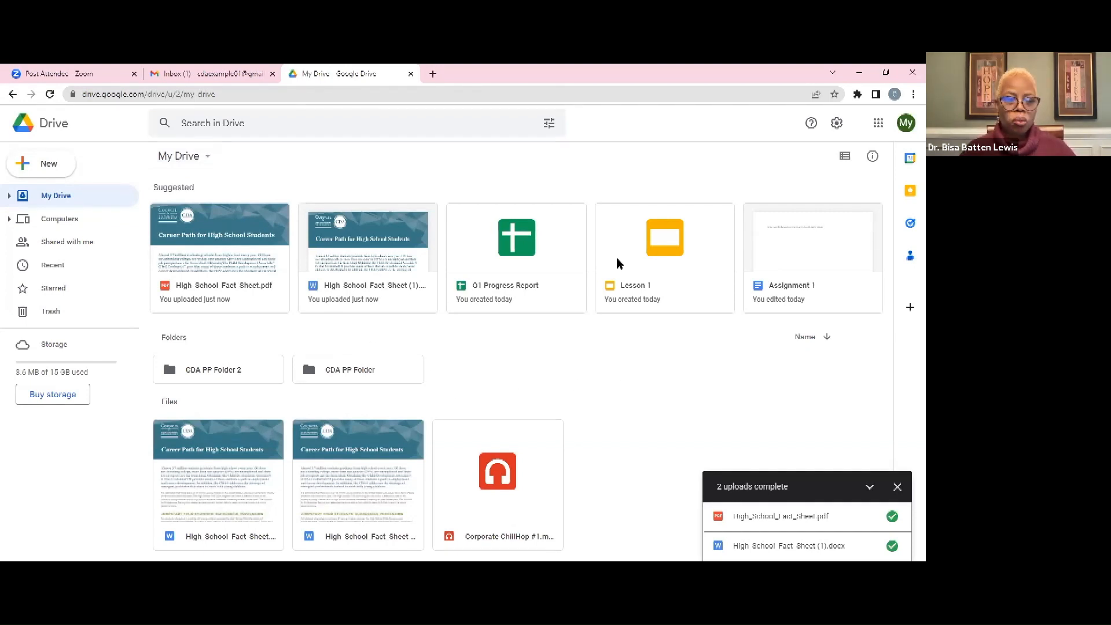
pyautogui.click(244, 380)
pyautogui.doubleClick(243, 380)
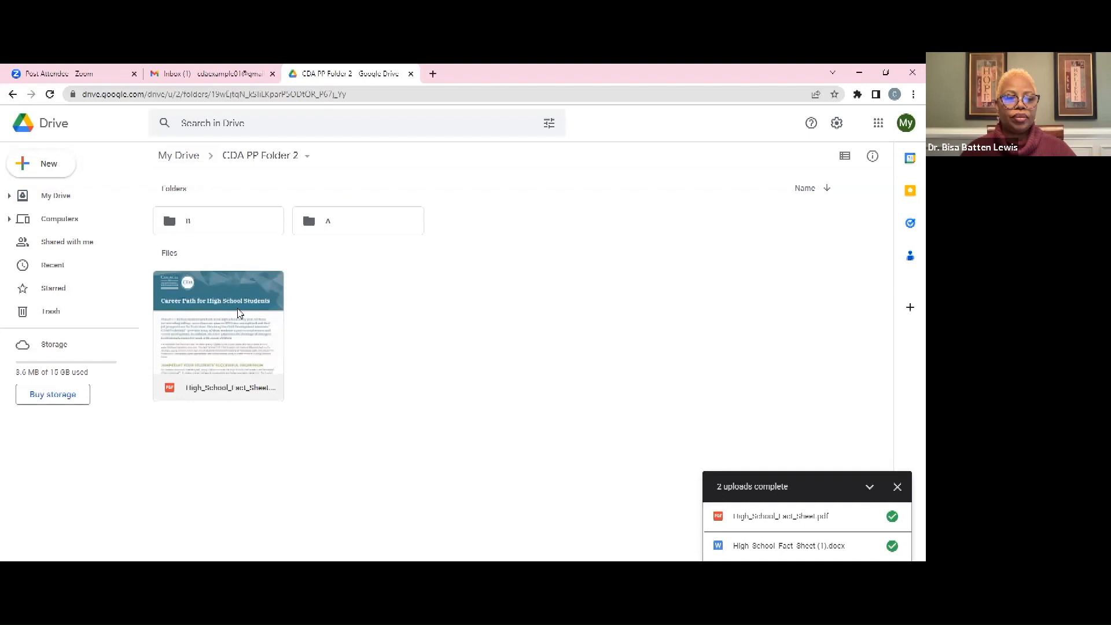
# Open sharing for High_School_Fact_Sheet.pdf and keep its general access Restricted
pyautogui.rightClick(219, 376)
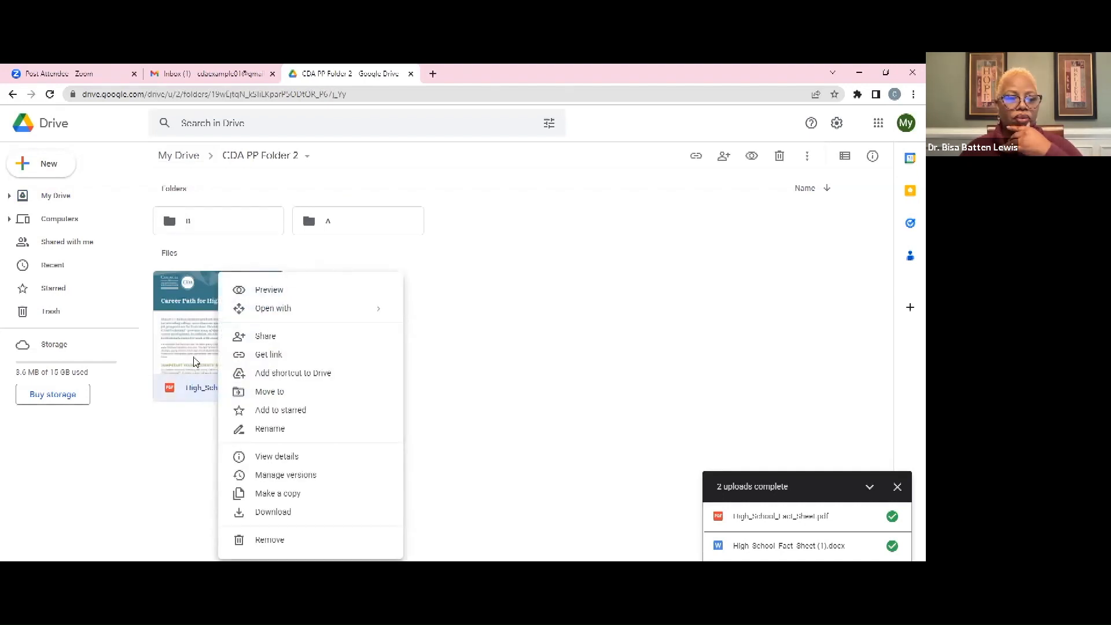
pyautogui.click(269, 341)
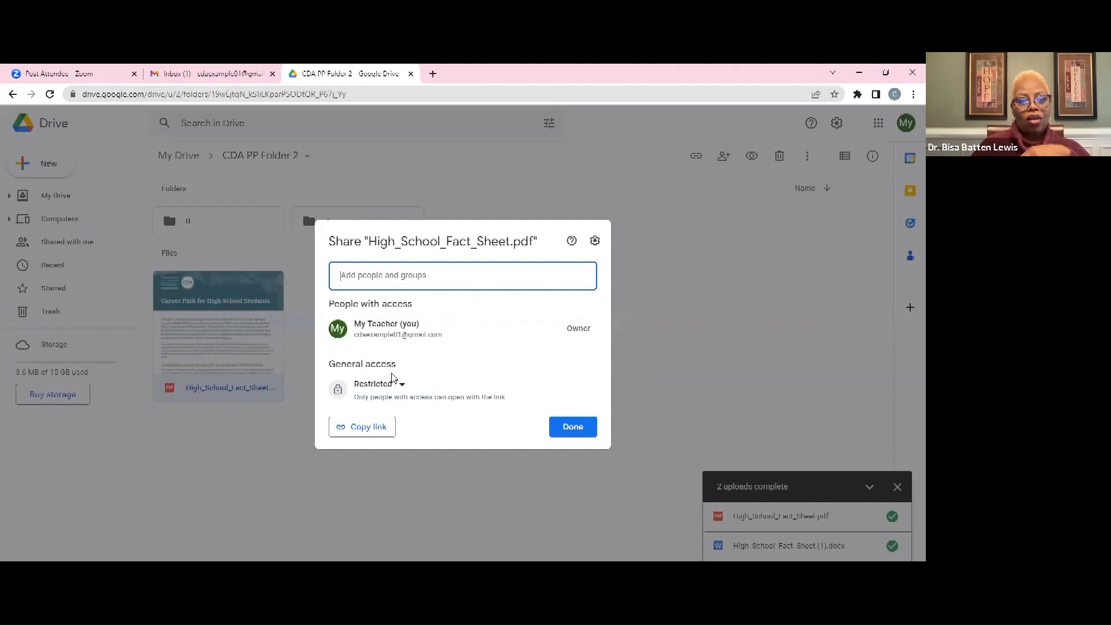
pyautogui.click(401, 386)
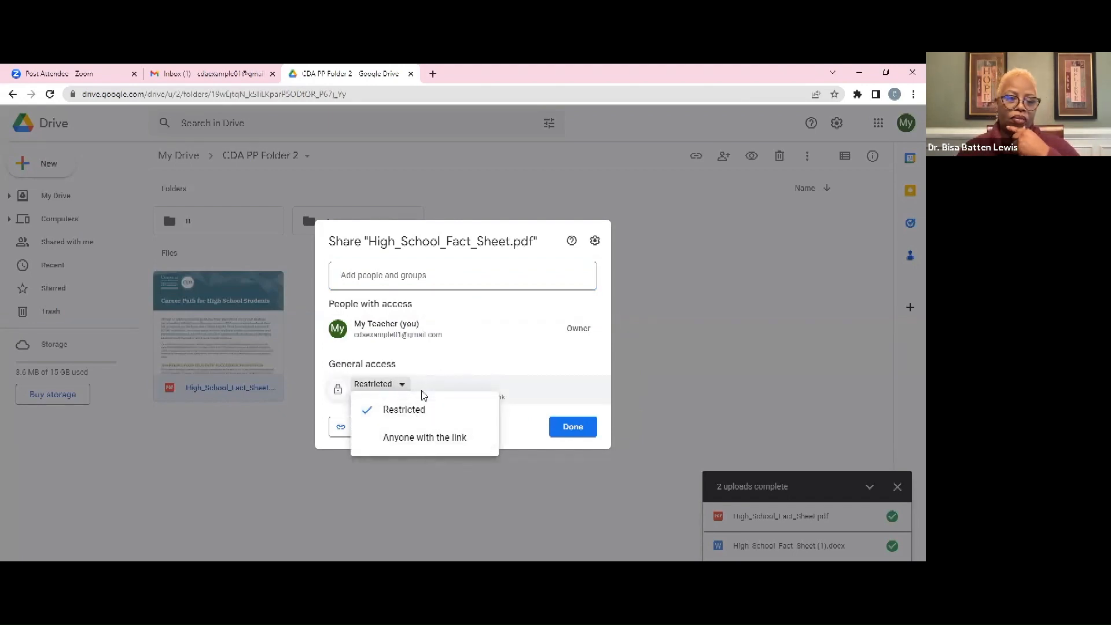
pyautogui.click(420, 411)
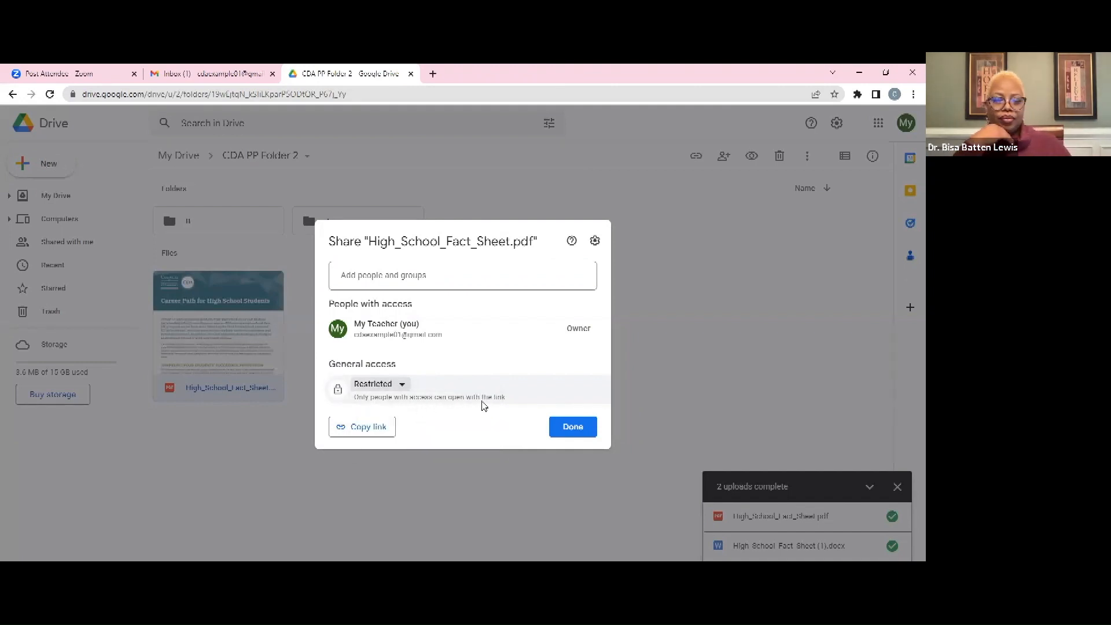
pyautogui.click(378, 387)
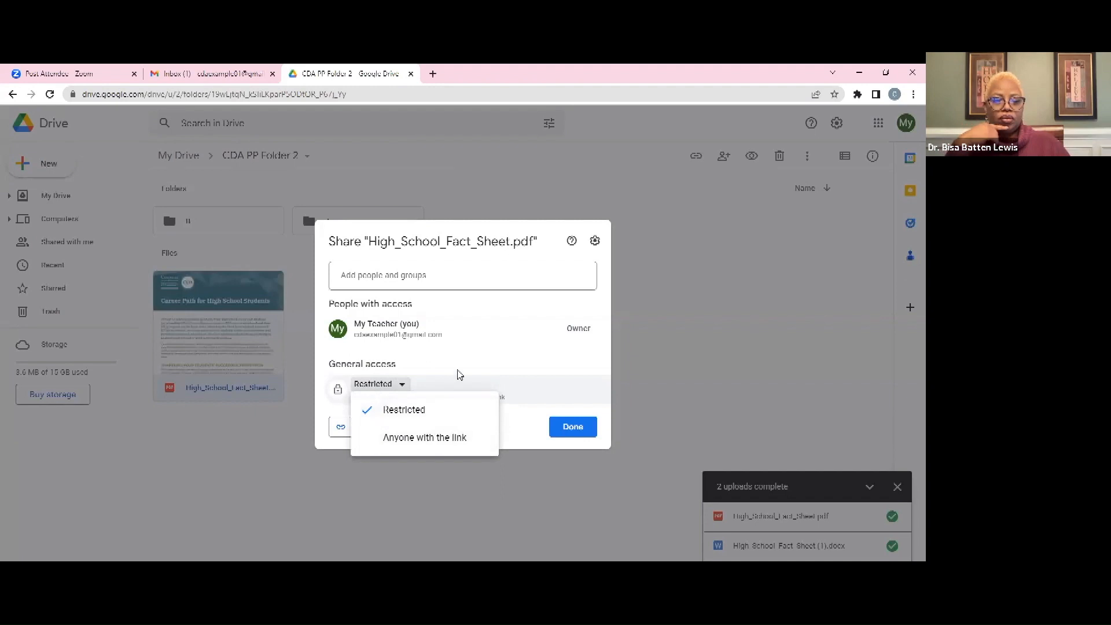
pyautogui.click(455, 362)
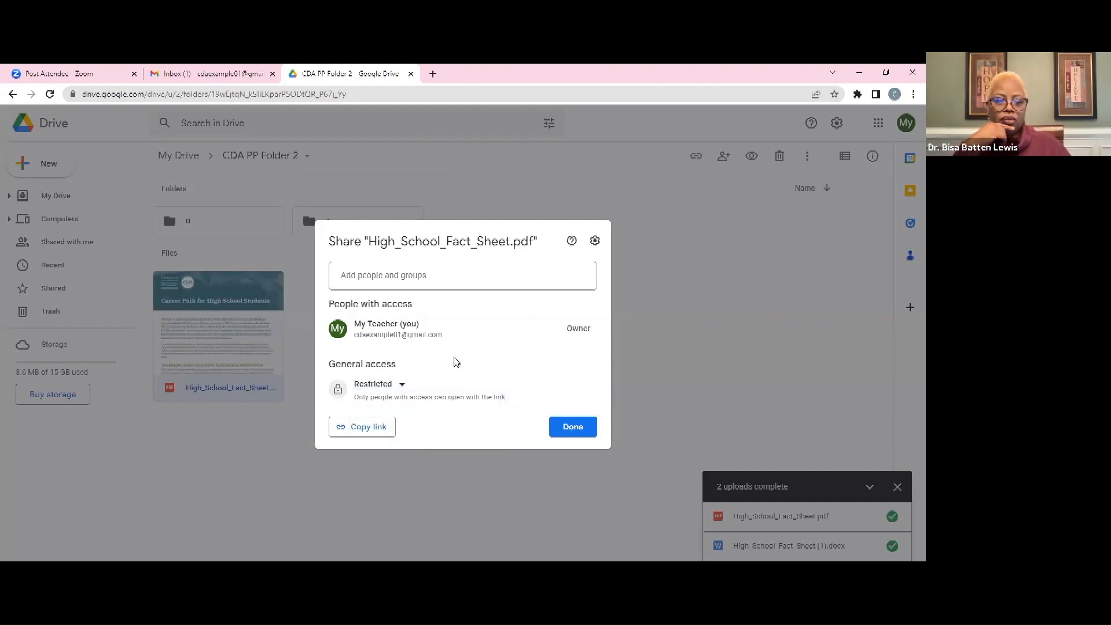
# Add the recipient's e-mail address to the fact sheet's share invite, keeping Editor access
pyautogui.click(431, 278)
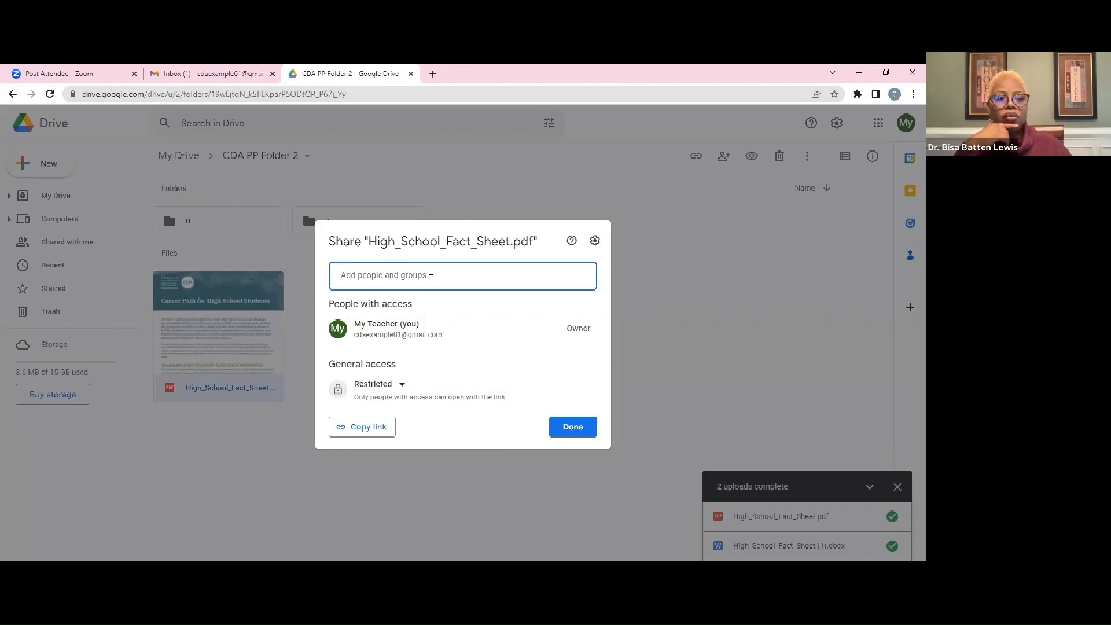
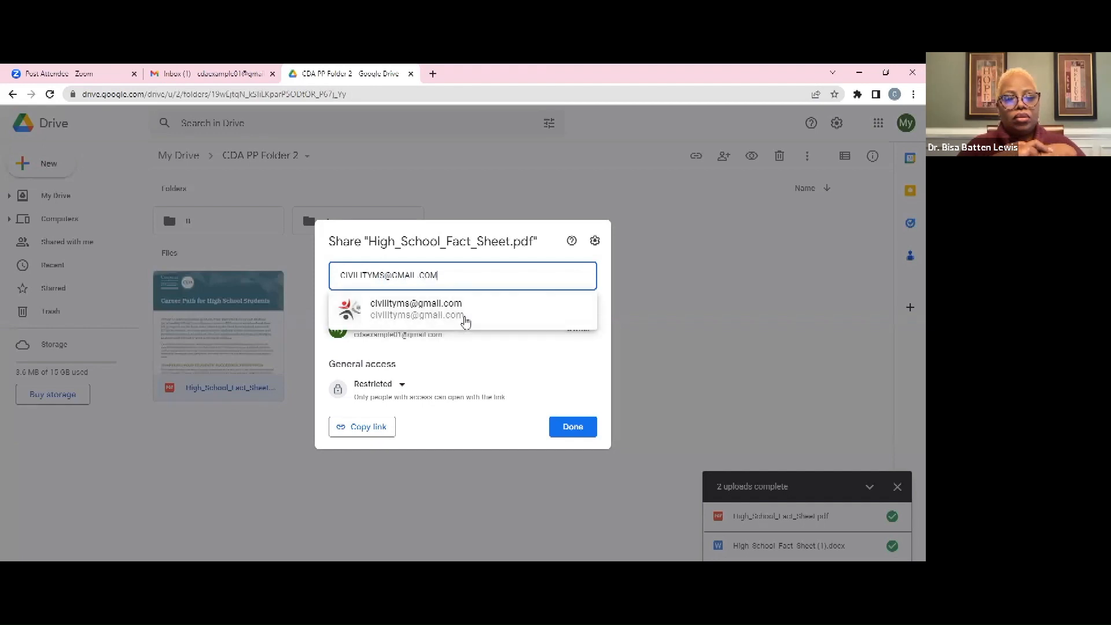
pyautogui.click(463, 317)
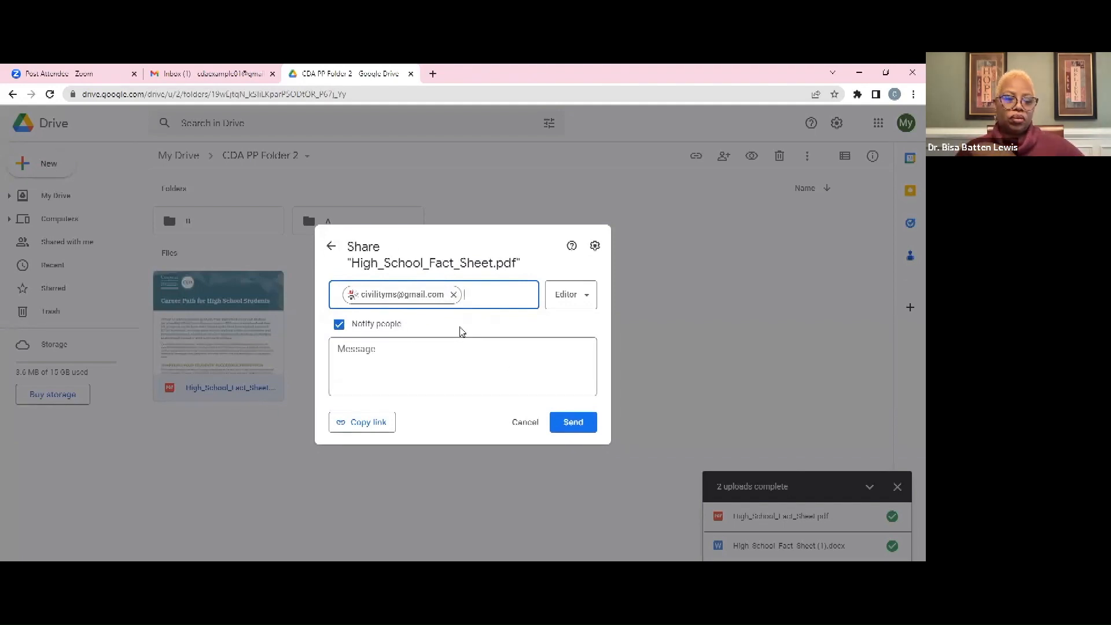
pyautogui.click(582, 301)
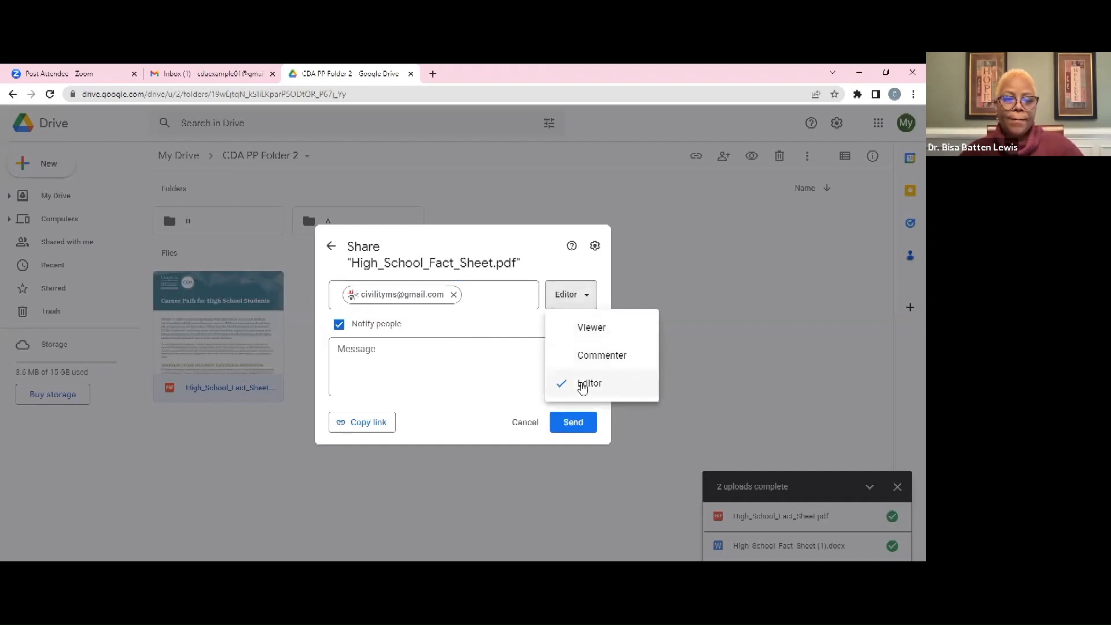
pyautogui.click(582, 387)
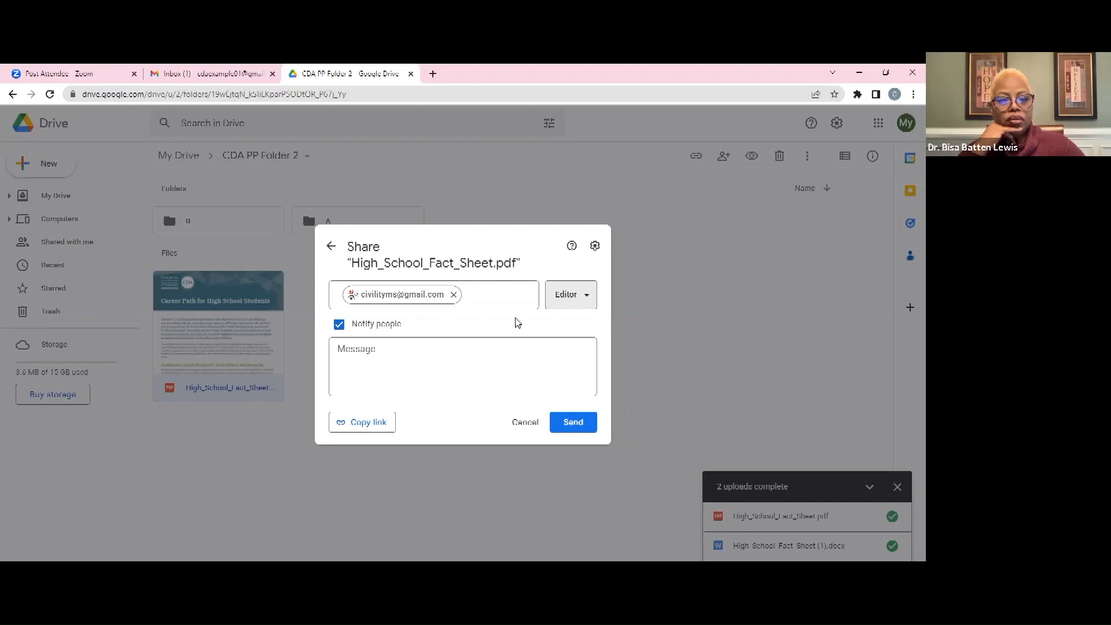
pyautogui.click(588, 296)
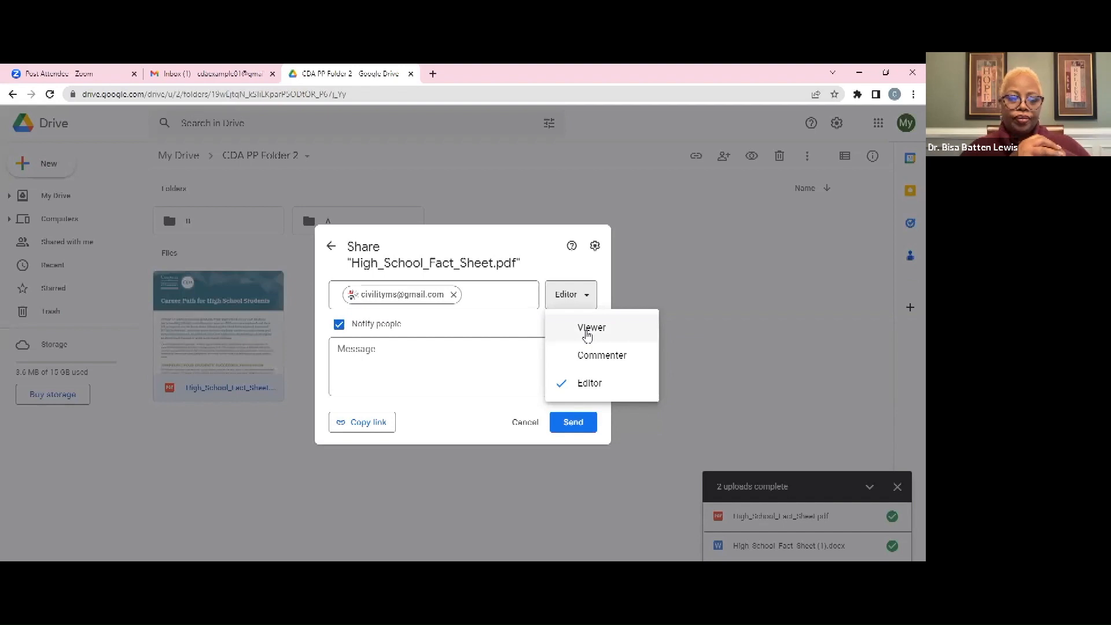
# Switch the recipient's role to Viewer and then back to Editor
pyautogui.click(588, 333)
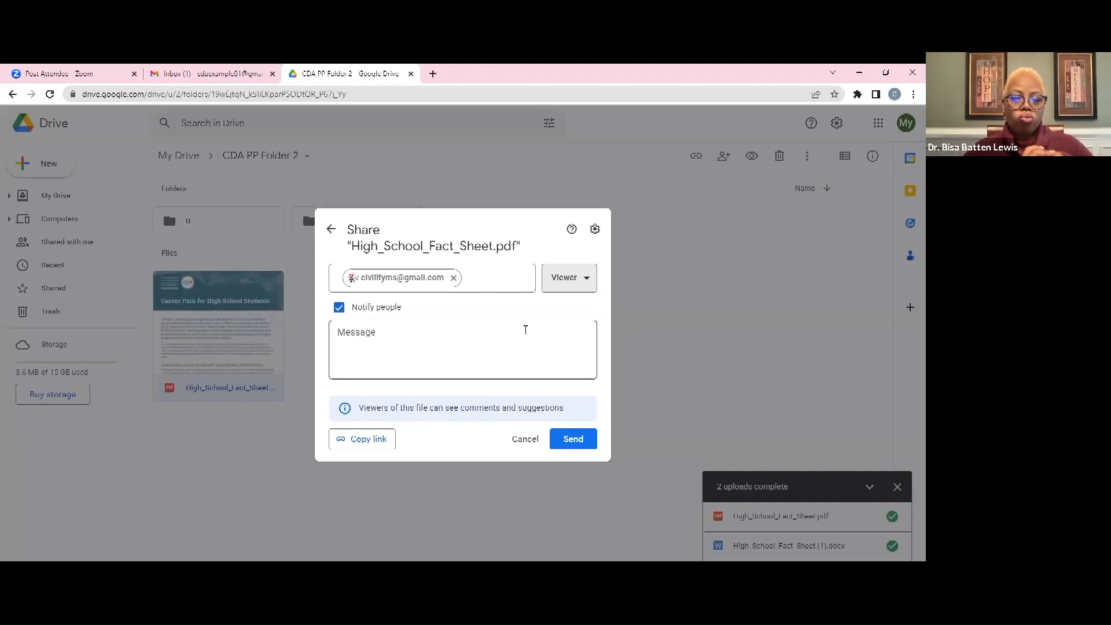
pyautogui.click(590, 278)
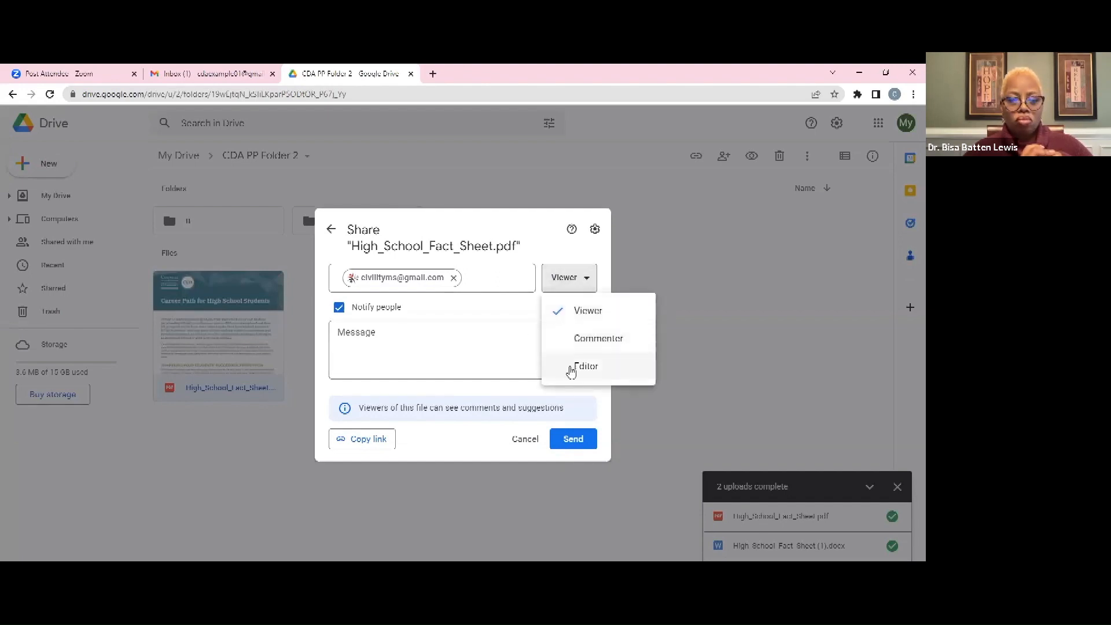
pyautogui.click(572, 366)
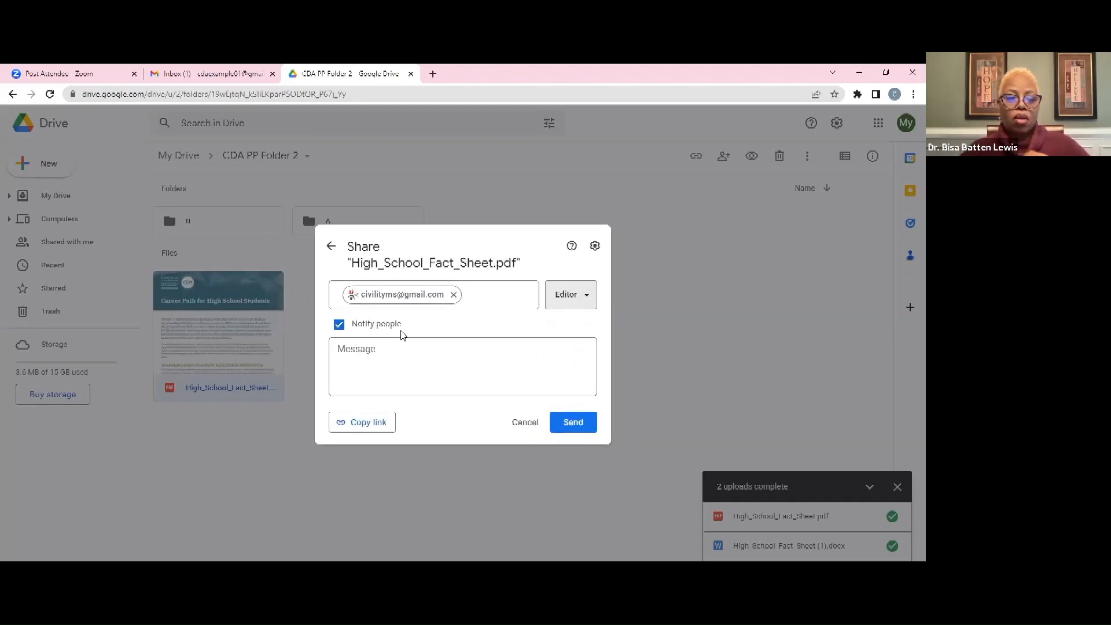
pyautogui.moveTo(406, 325); pyautogui.dragTo(351, 325)
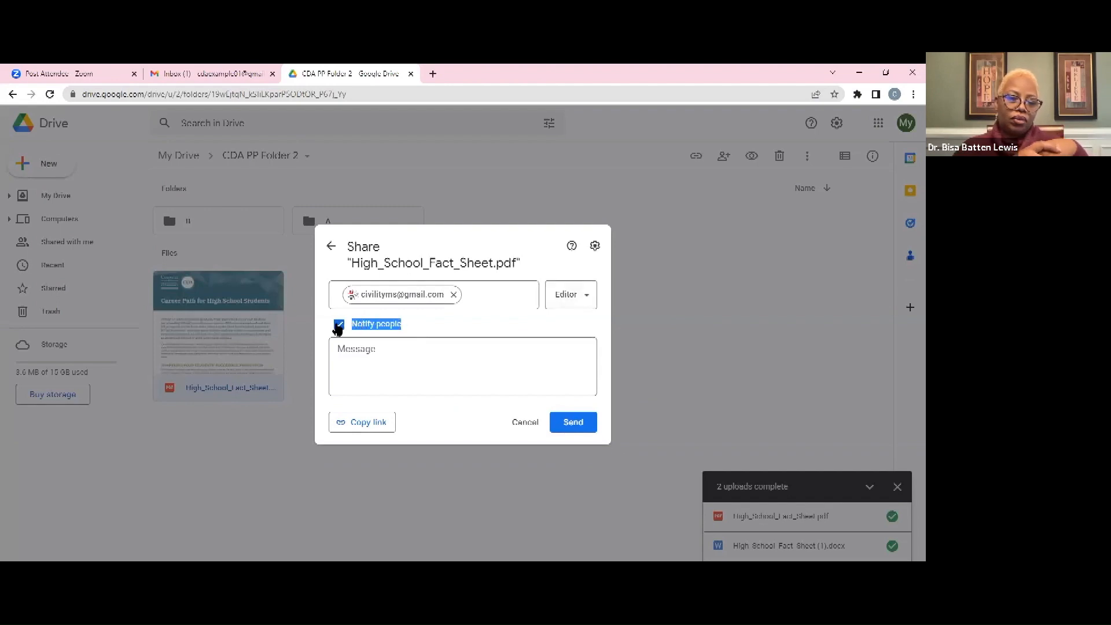
pyautogui.click(446, 330)
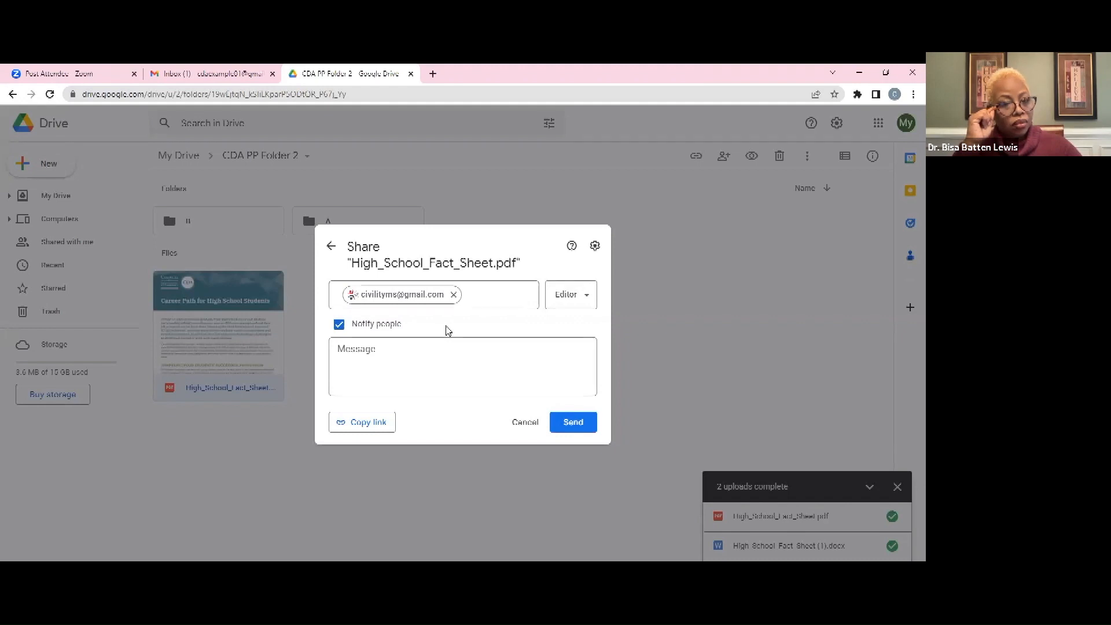
# Write the message 'This is your fact sheet' in the share invite
pyautogui.click(437, 363)
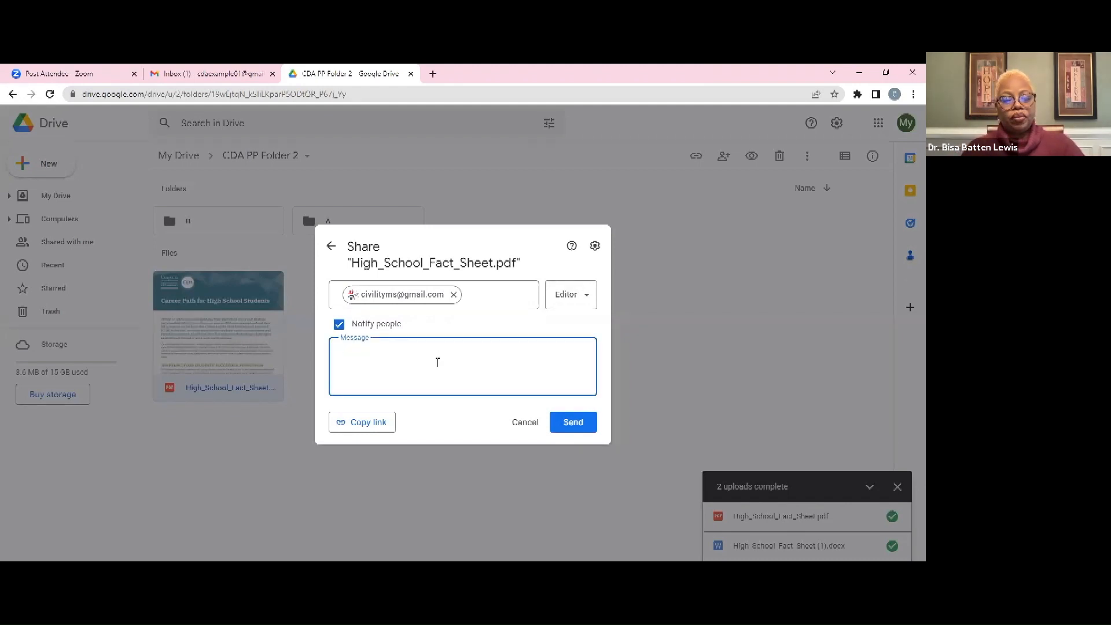
pyautogui.write('test')
pyautogui.press('BackSpace')
pyautogui.press('BackSpace')
pyautogui.press('BackSpace')
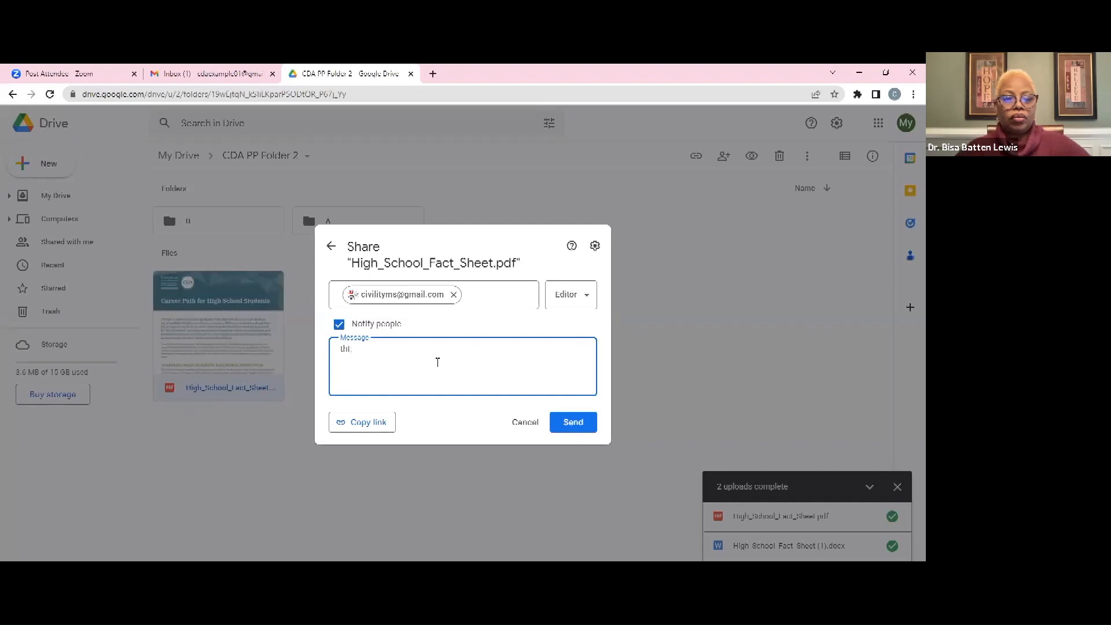
pyautogui.write('h')
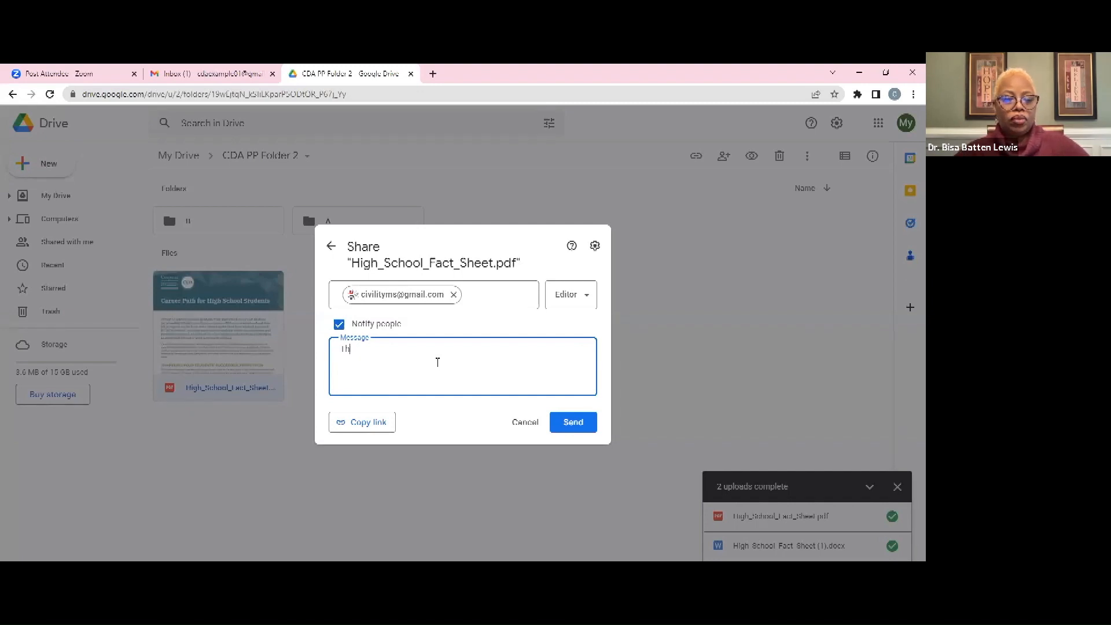
pyautogui.write('is is your')
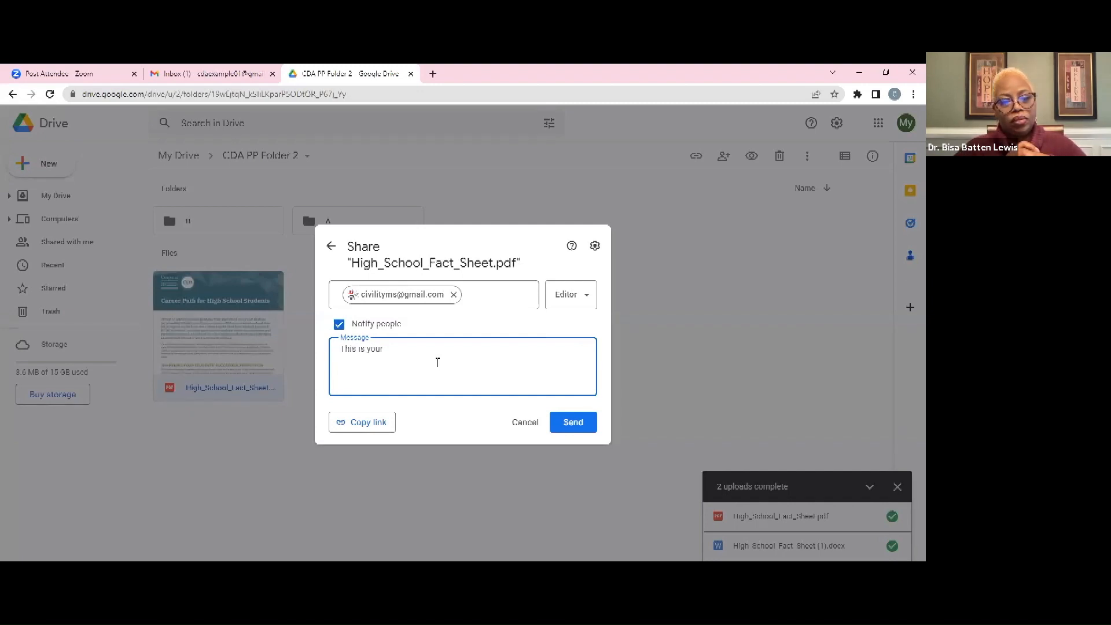
pyautogui.write(' fact sheet')
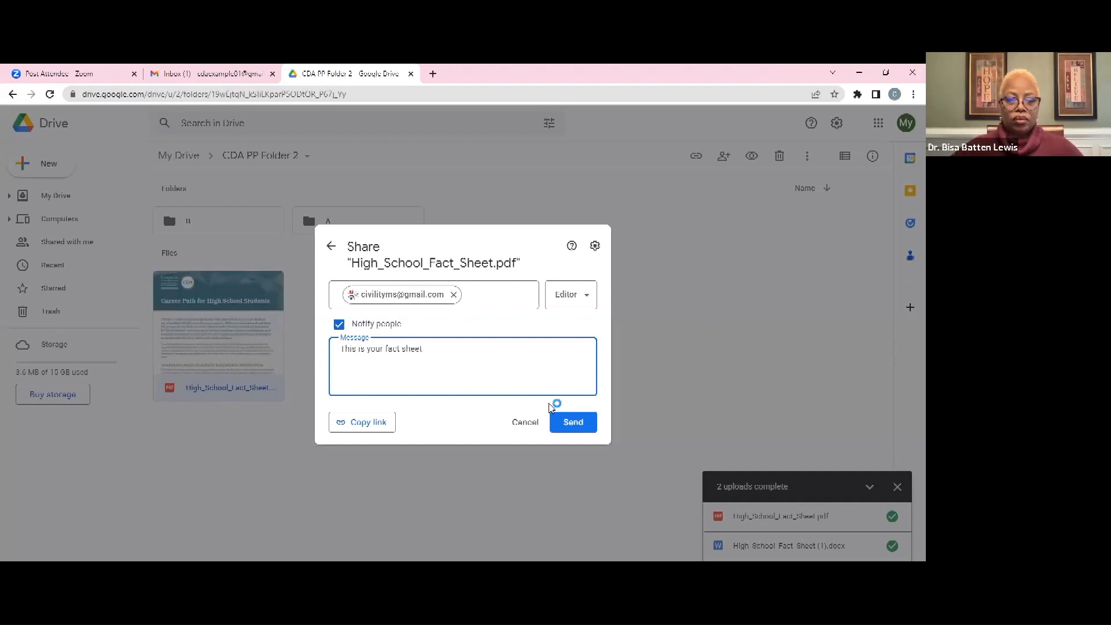
# Send the fact sheet's editor invitation with its message
pyautogui.click(567, 427)
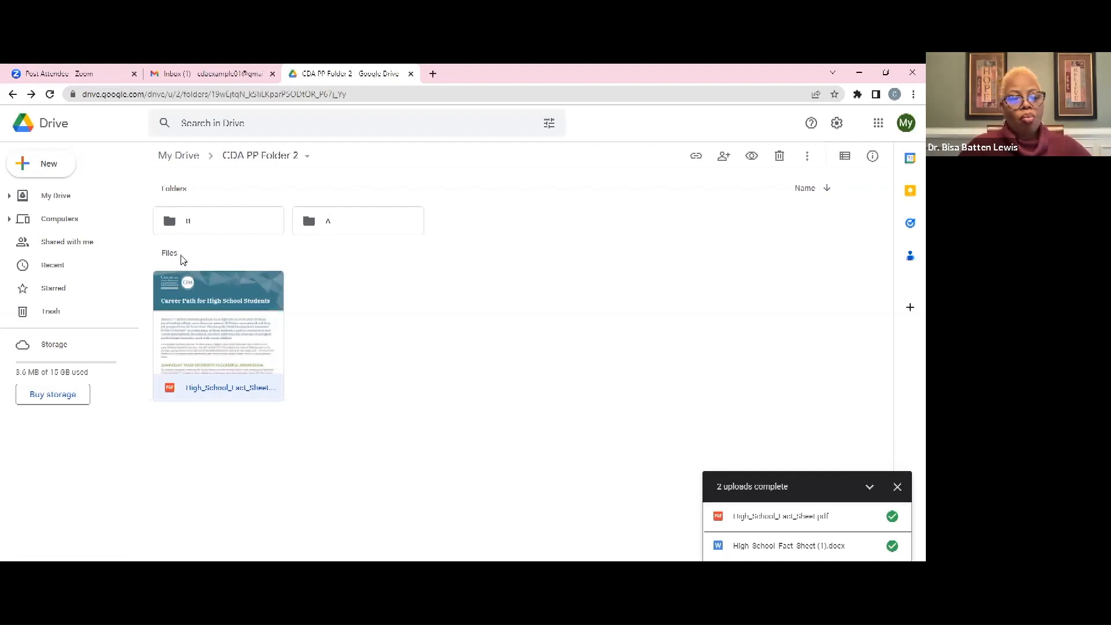
# Add the pasted contact e-mail to folder A's sharing with Viewer access
pyautogui.rightClick(319, 220)
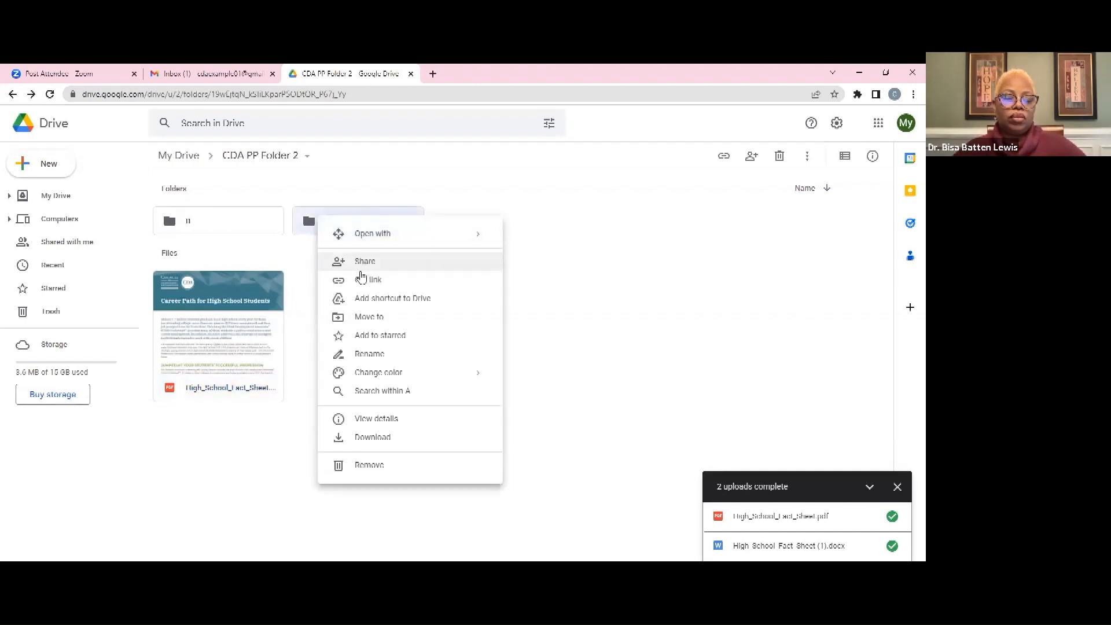
pyautogui.click(358, 263)
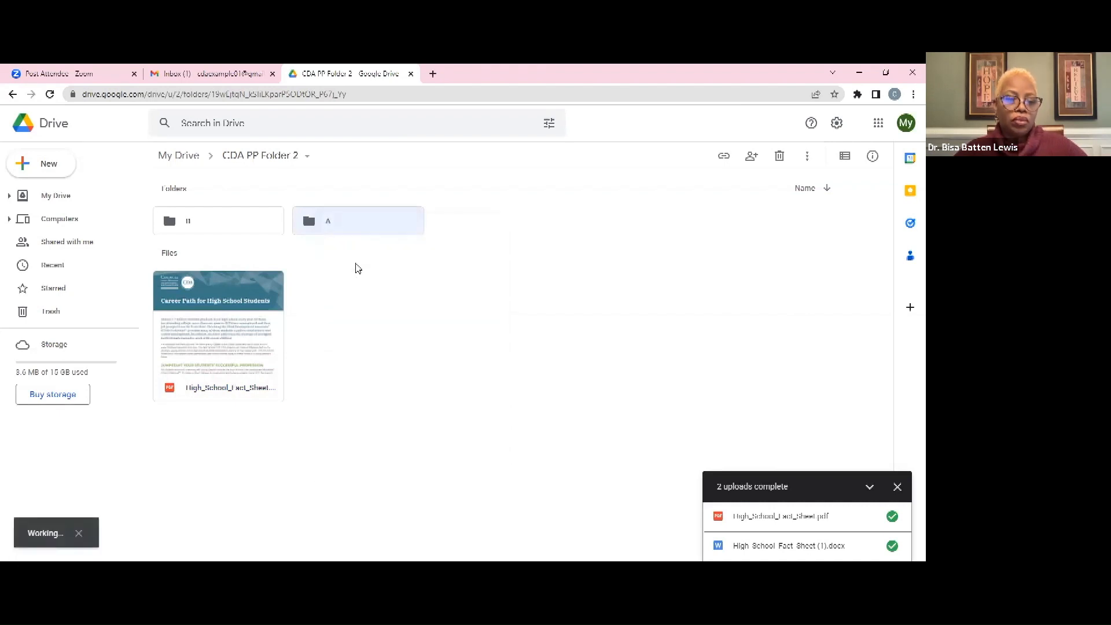
pyautogui.hotkey('ctrl', 'v')
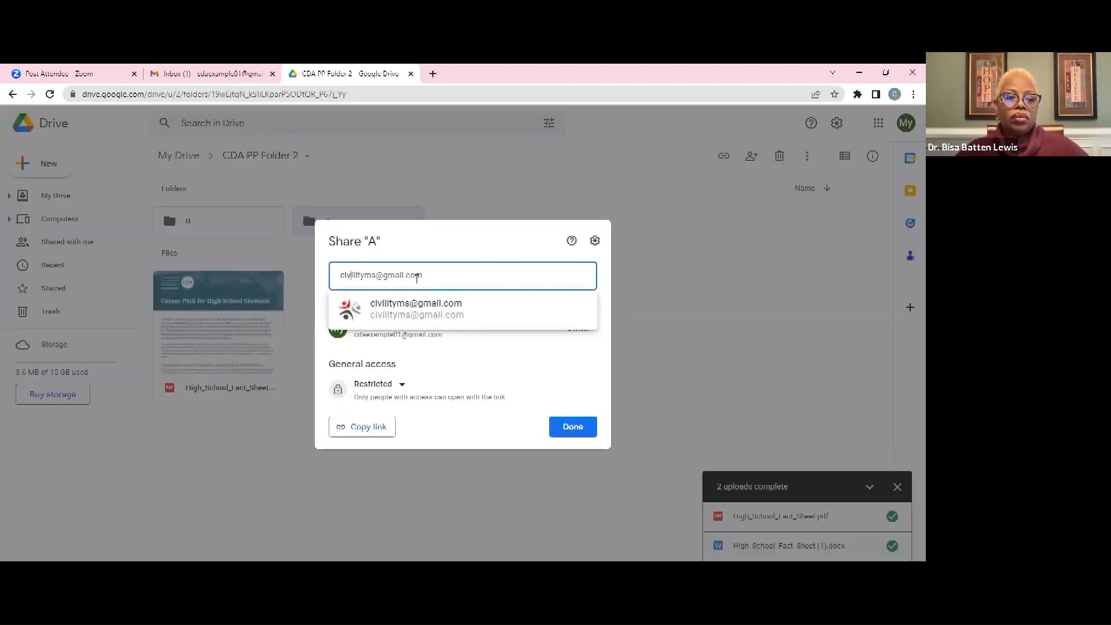
pyautogui.click(434, 312)
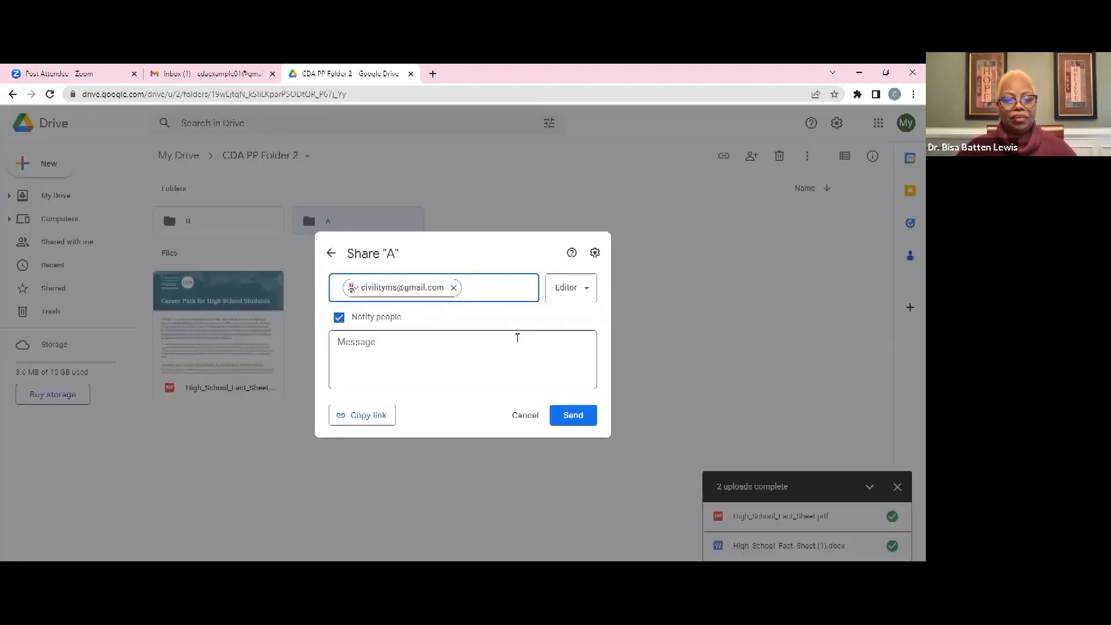
pyautogui.click(579, 294)
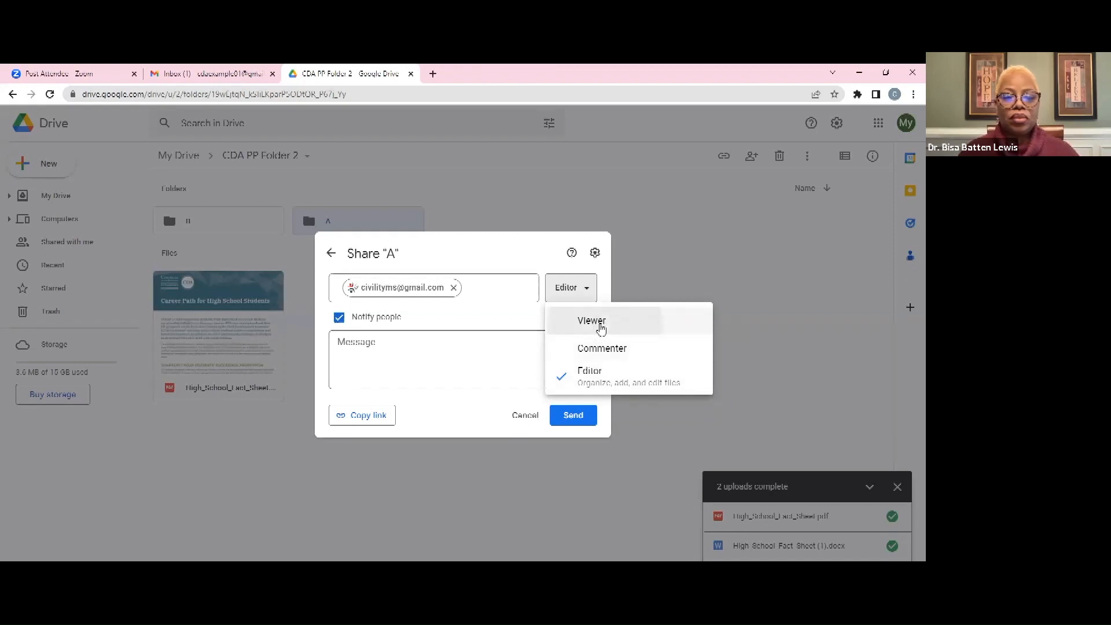
pyautogui.click(599, 321)
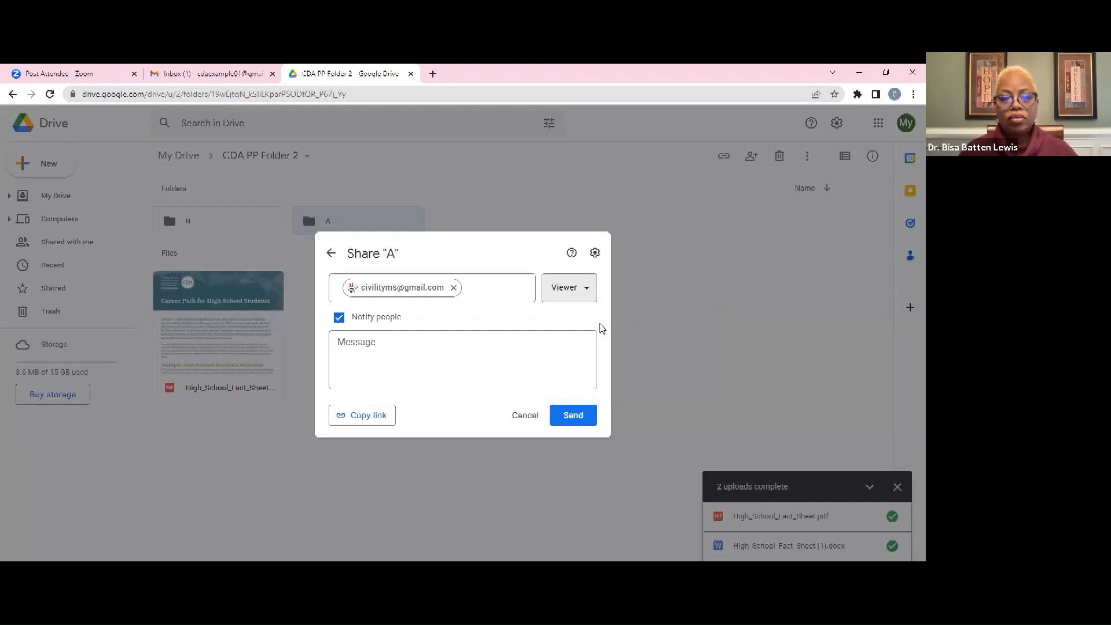
# Add the message 'Can you check my folder for me' and send the invite
pyautogui.click(473, 345)
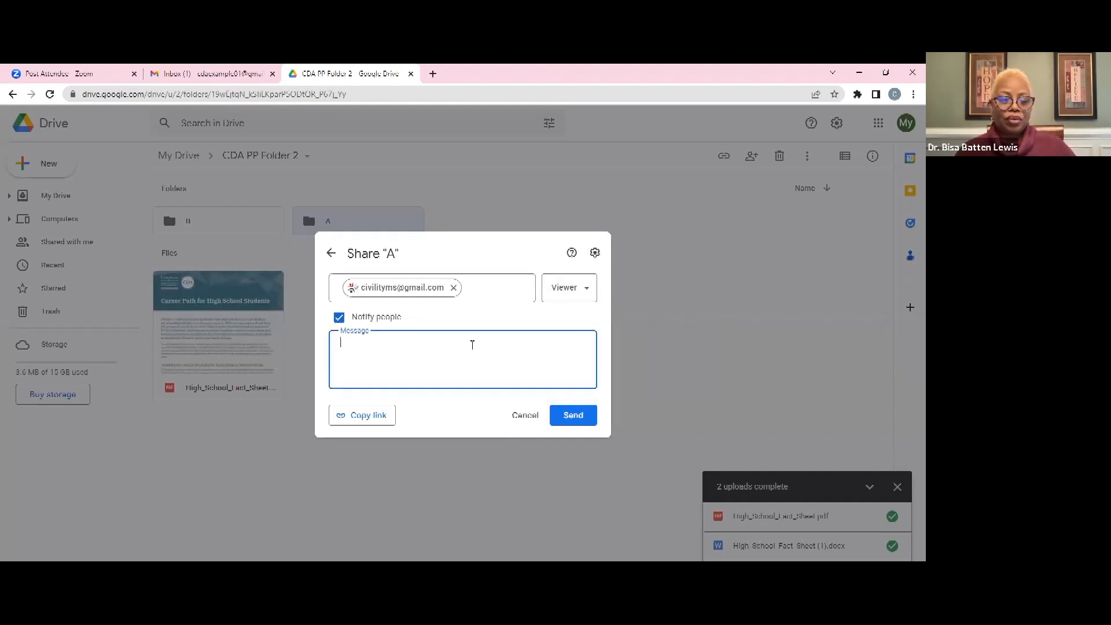
pyautogui.write('Can you che')
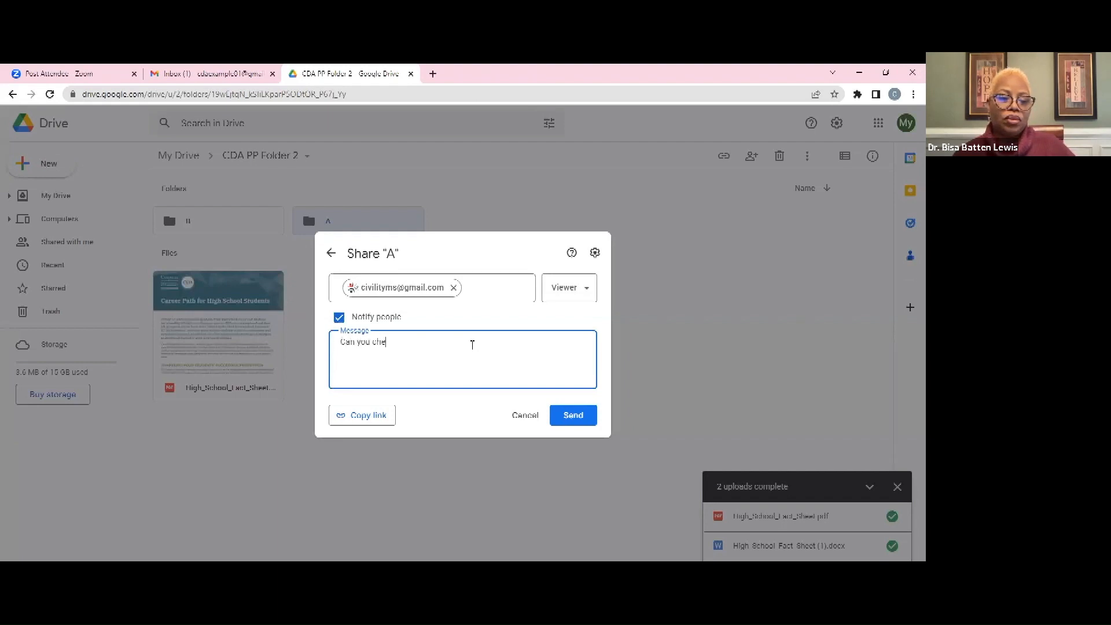
pyautogui.write('ck my fold')
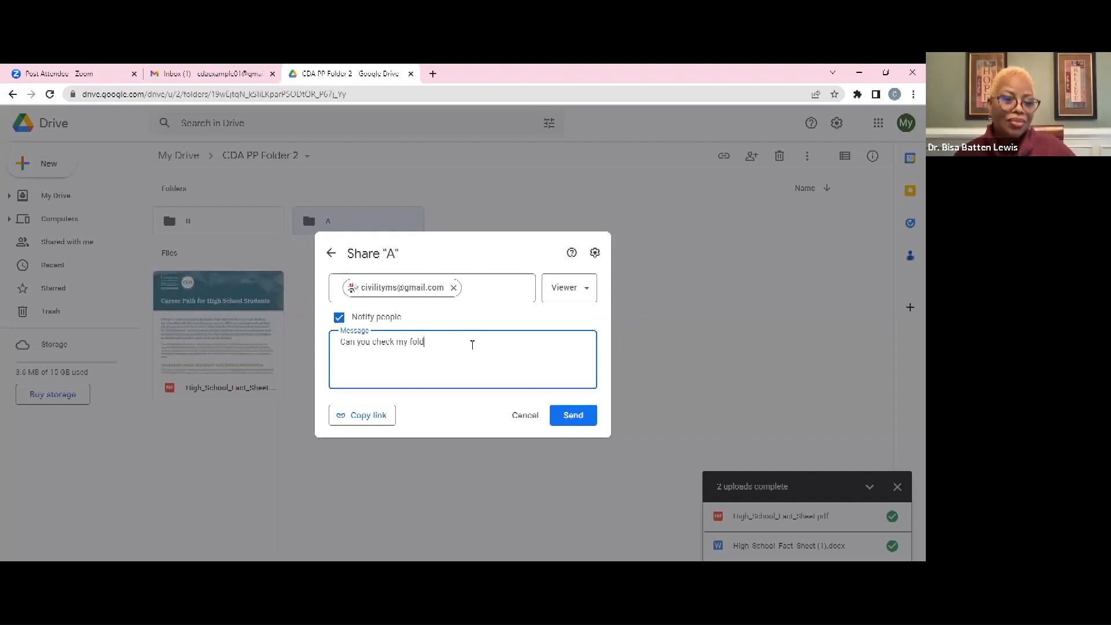
pyautogui.write('er for me')
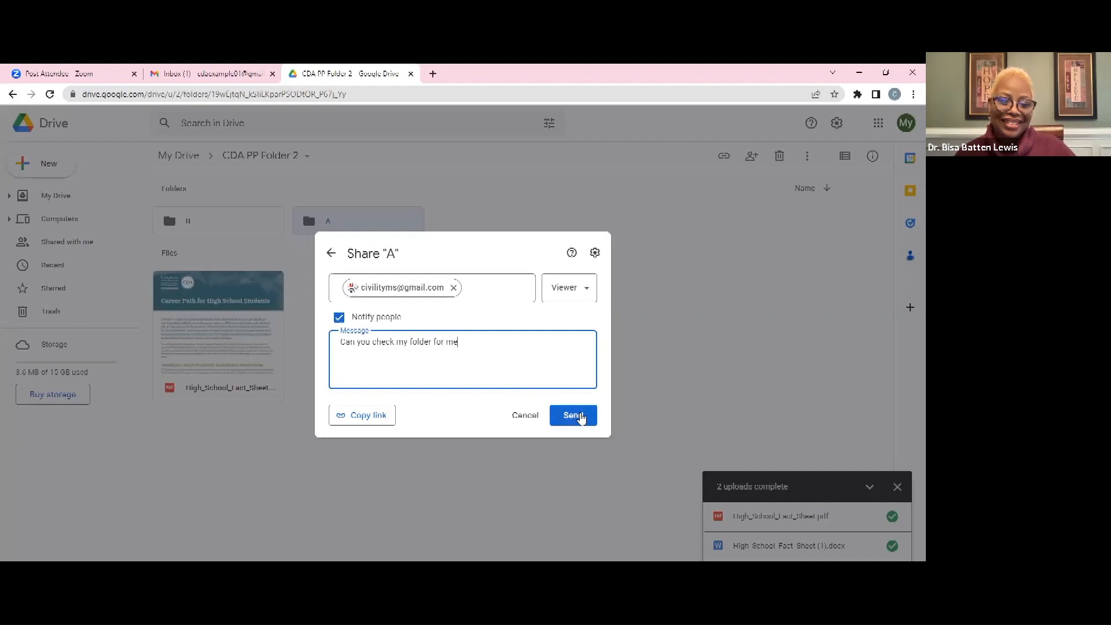
pyautogui.click(579, 416)
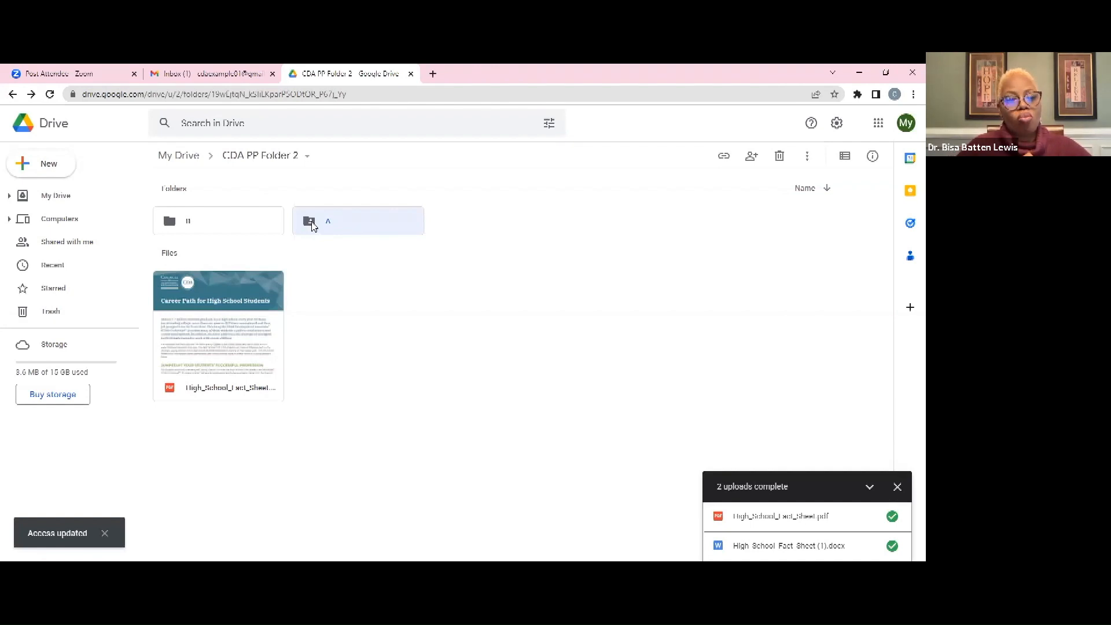
# Open folder A and review its sharing settings without changing them
pyautogui.doubleClick(336, 227)
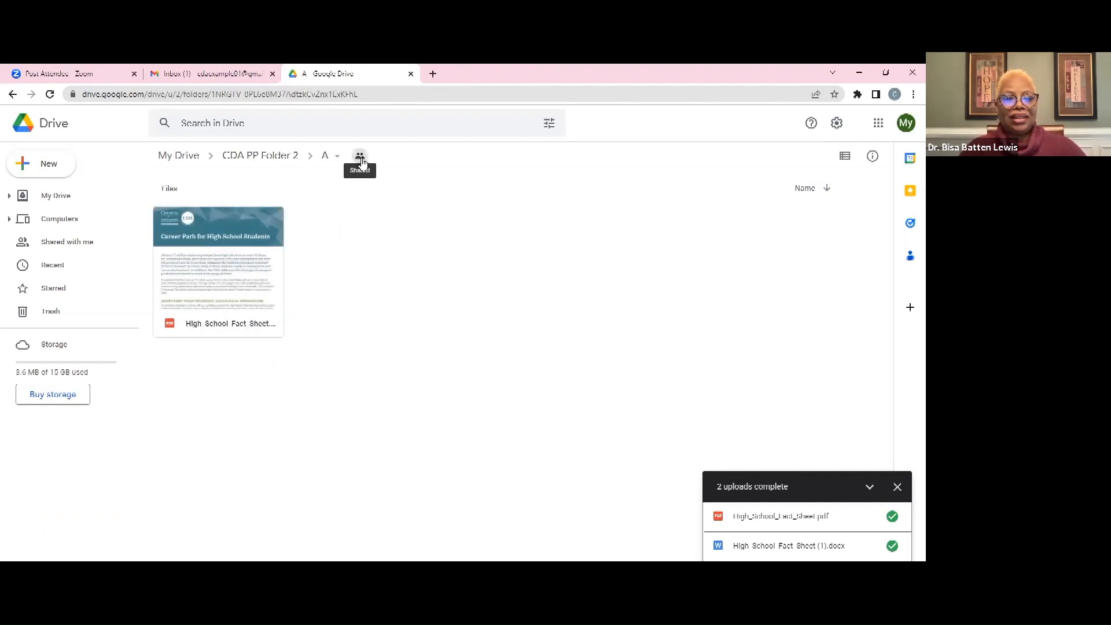
pyautogui.click(361, 158)
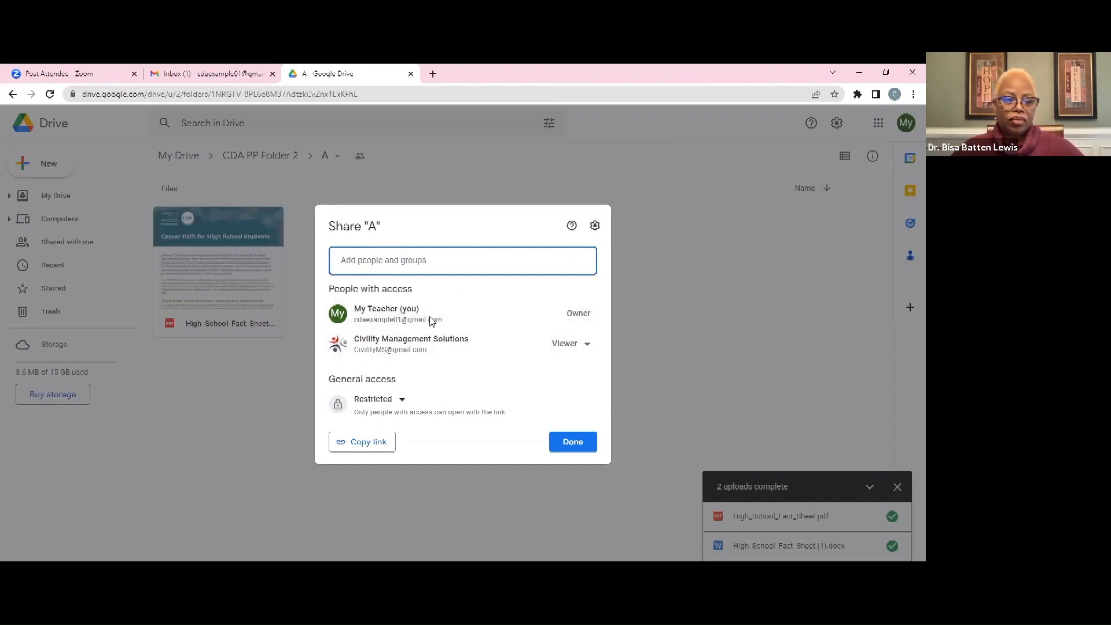
pyautogui.click(590, 346)
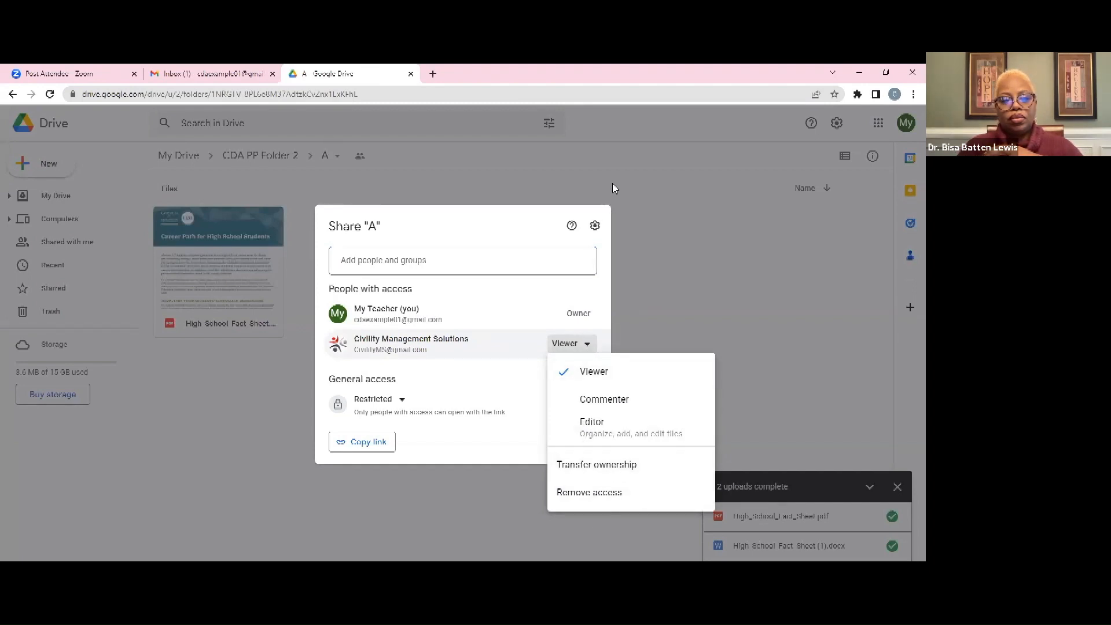
pyautogui.click(457, 172)
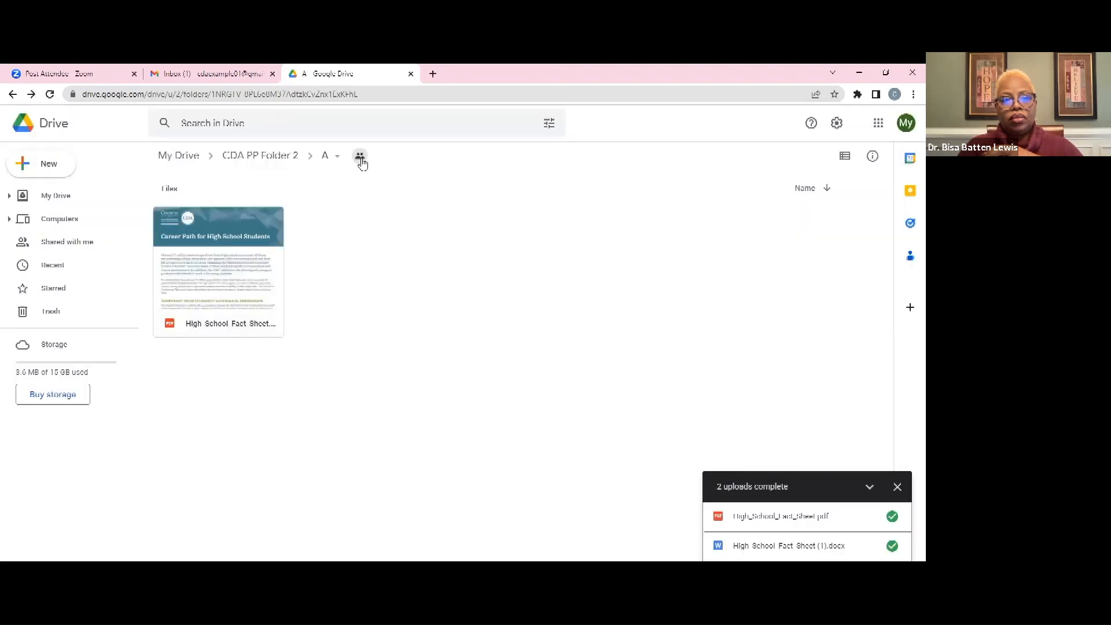
# Remove the contact's access to folder A, save, and return to CDA PP Folder 2
pyautogui.click(360, 157)
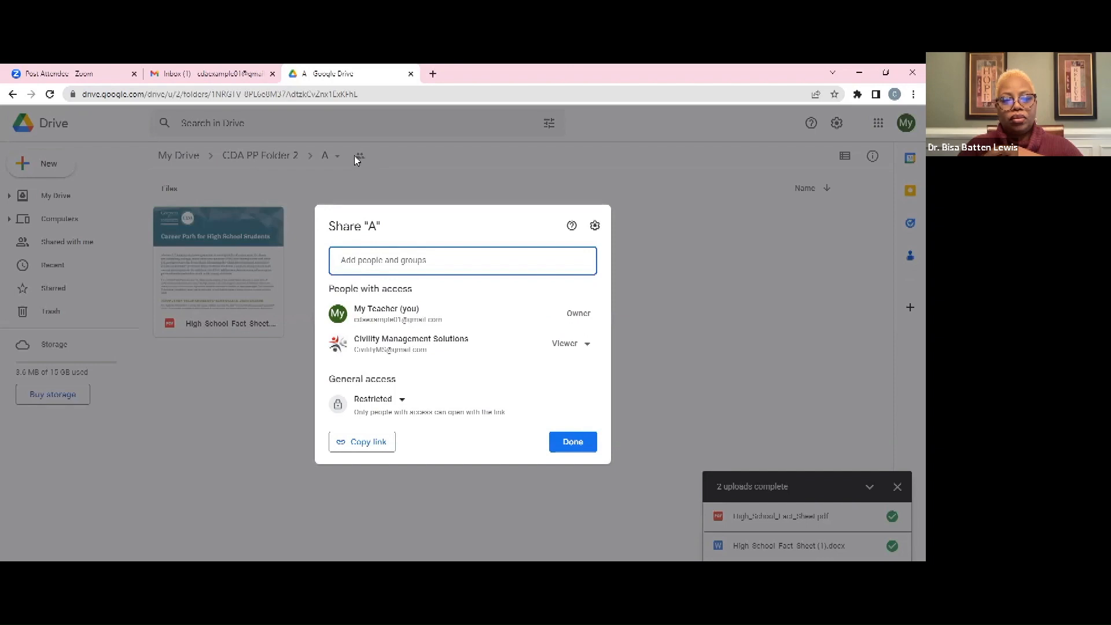
pyautogui.click(586, 347)
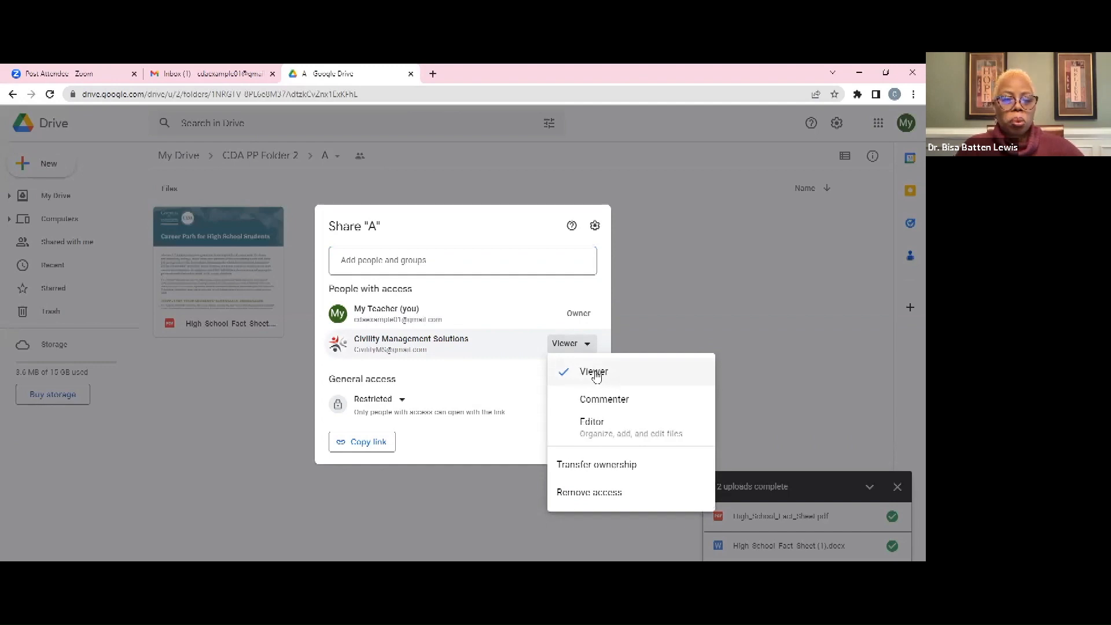
pyautogui.click(585, 493)
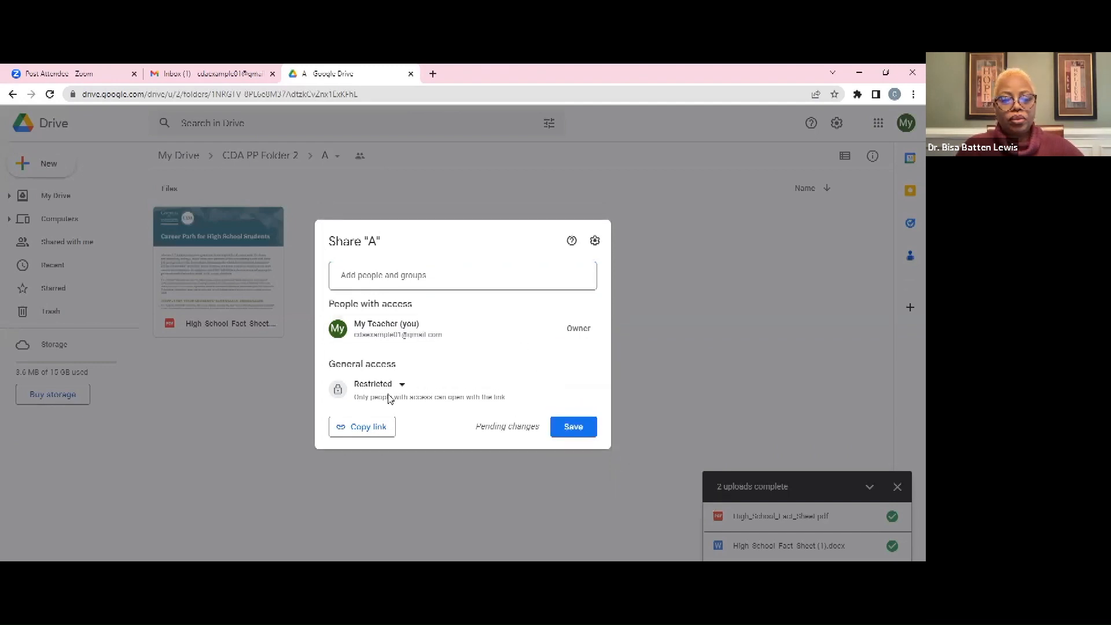
pyautogui.click(576, 427)
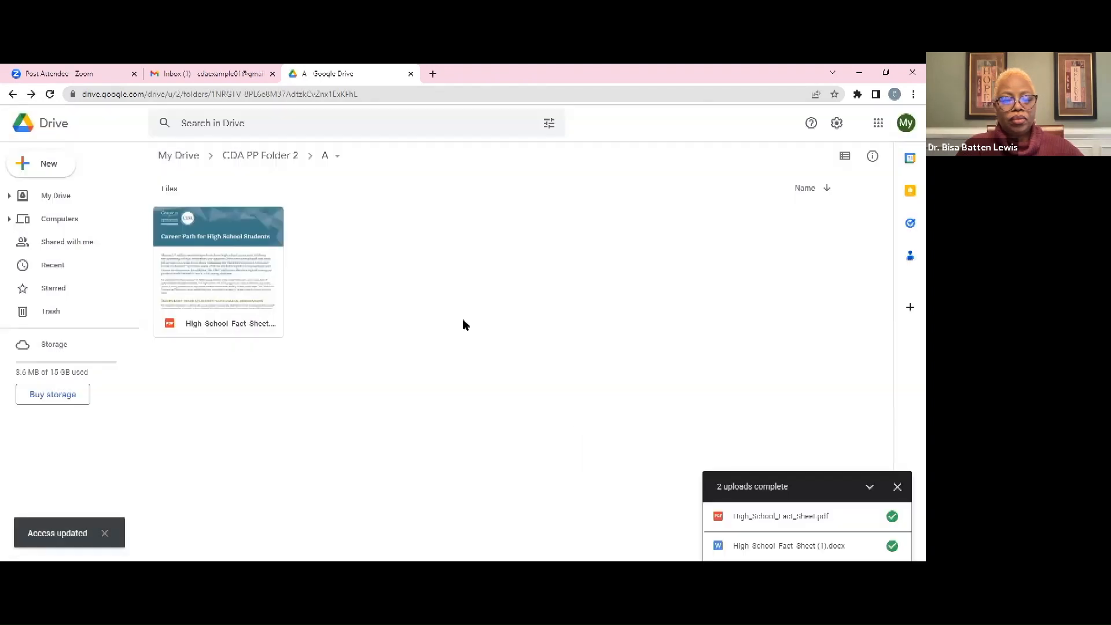
pyautogui.click(262, 160)
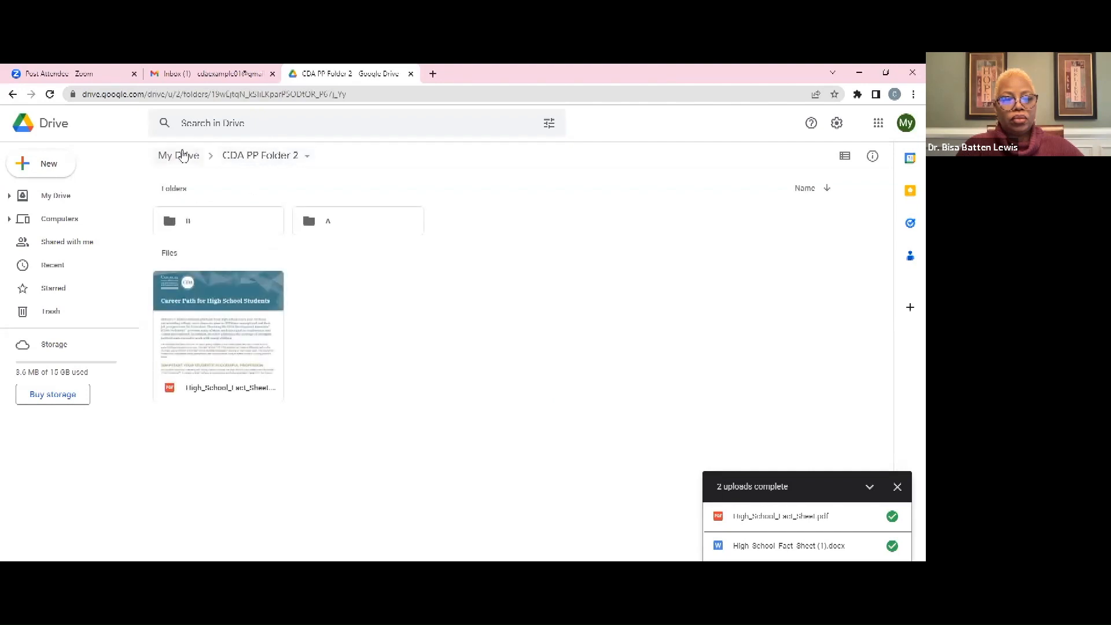
# Go to My Drive and open the Q1 Progress Report spreadsheet
pyautogui.click(180, 155)
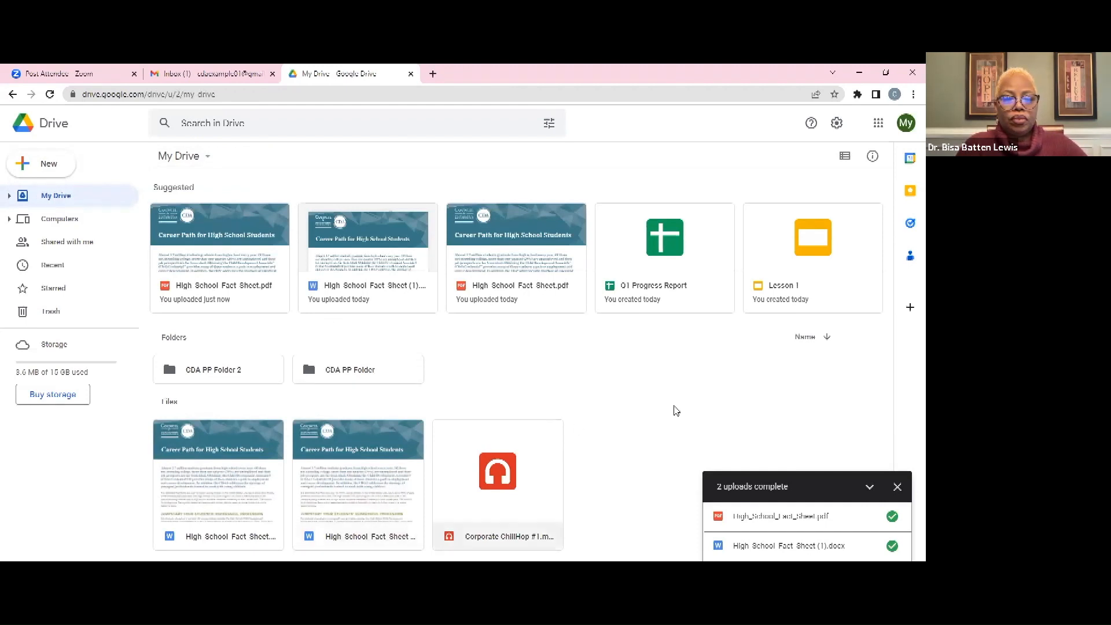
pyautogui.doubleClick(611, 291)
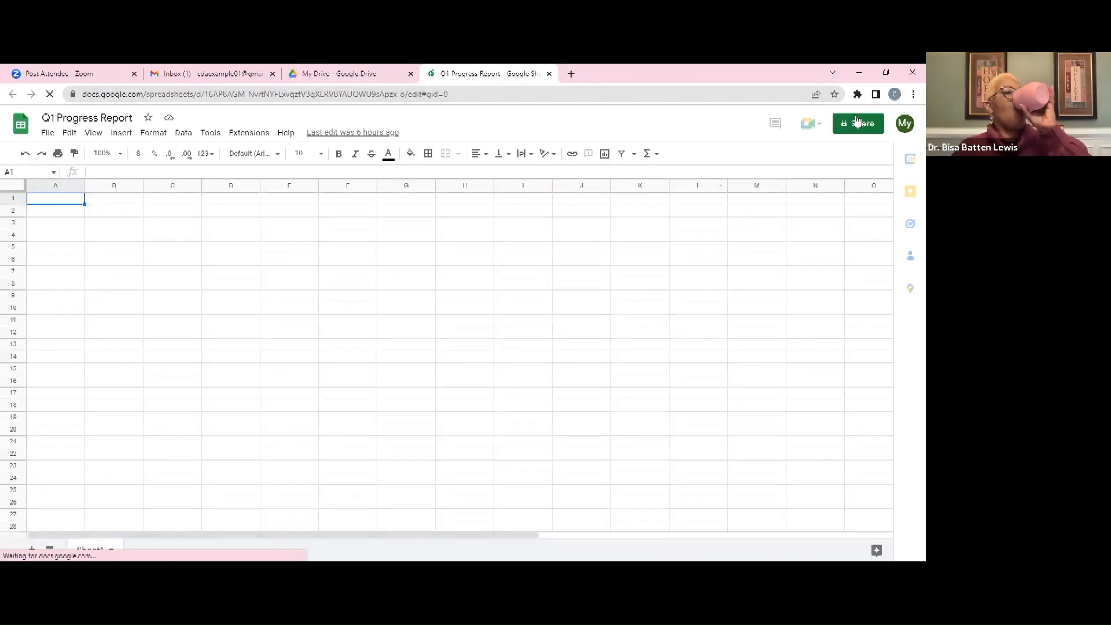
# Add the pasted contact e-mail to Q1 Progress Report's sharing with Editor access
pyautogui.click(848, 128)
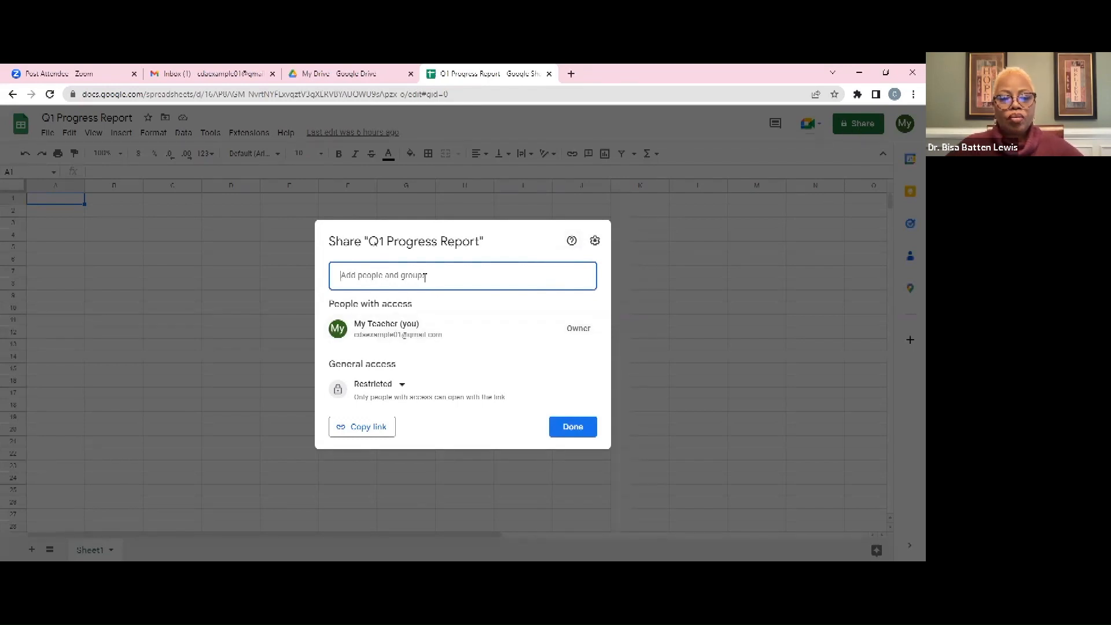
pyautogui.hotkey('ctrl', 'v')
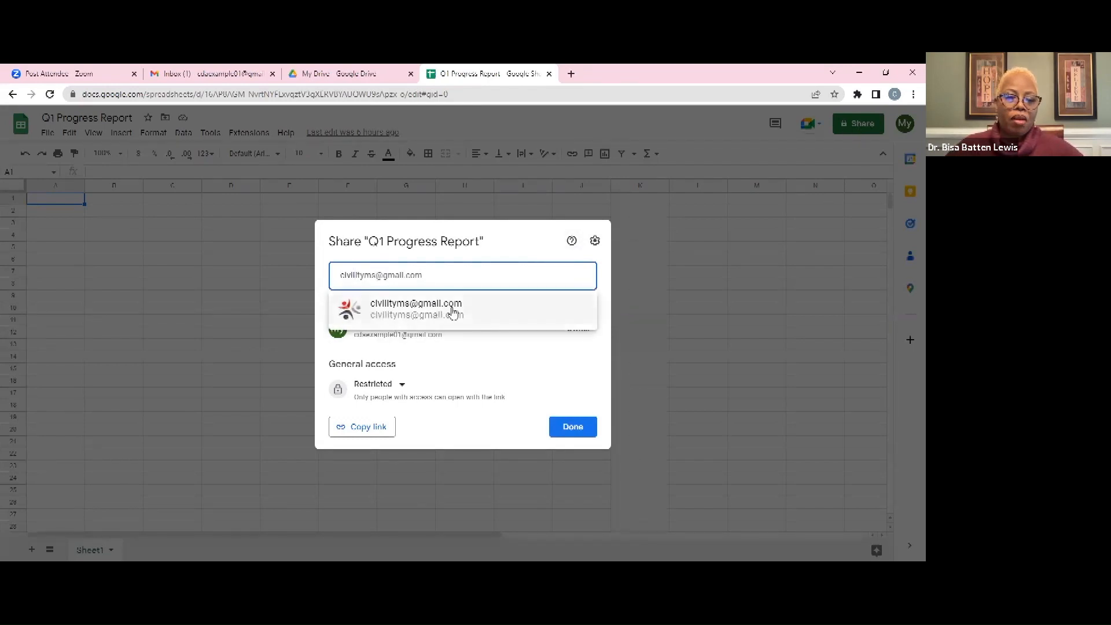
pyautogui.click(423, 312)
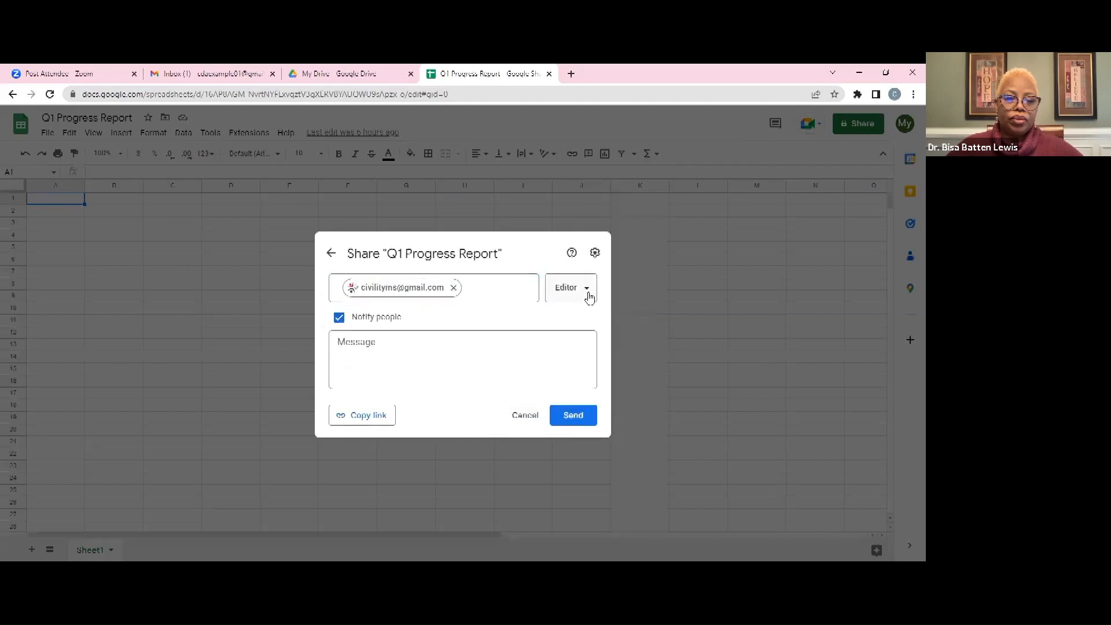
pyautogui.click(589, 295)
pyautogui.click(588, 375)
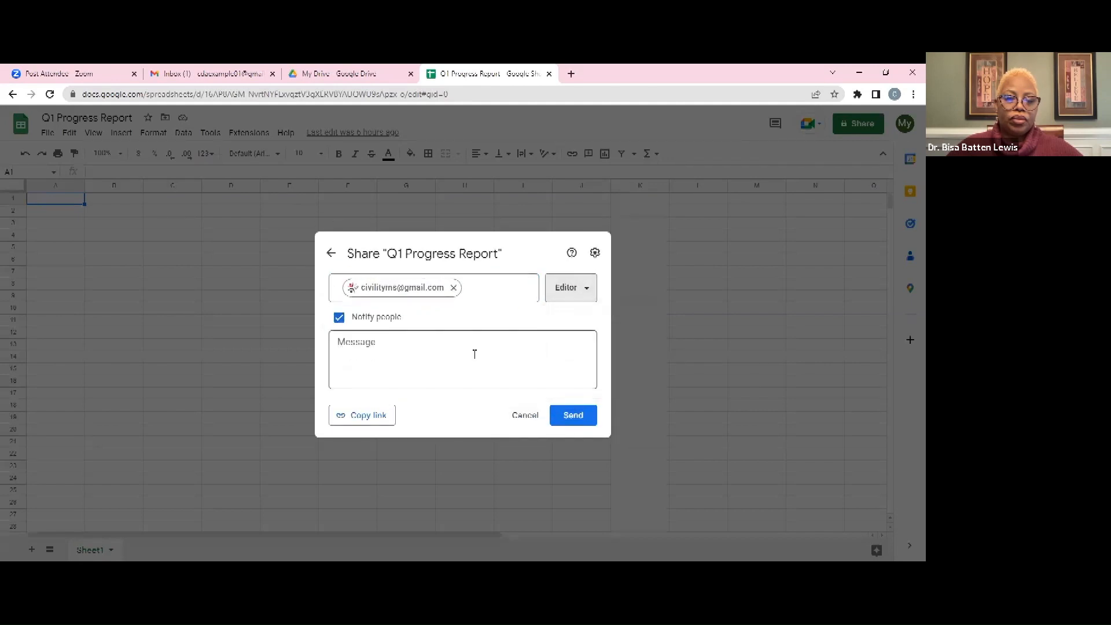
# Add the message 'Can you review this progress report.', send it, and return to My Drive
pyautogui.click(457, 354)
pyautogui.click(453, 355)
pyautogui.write('Can ')
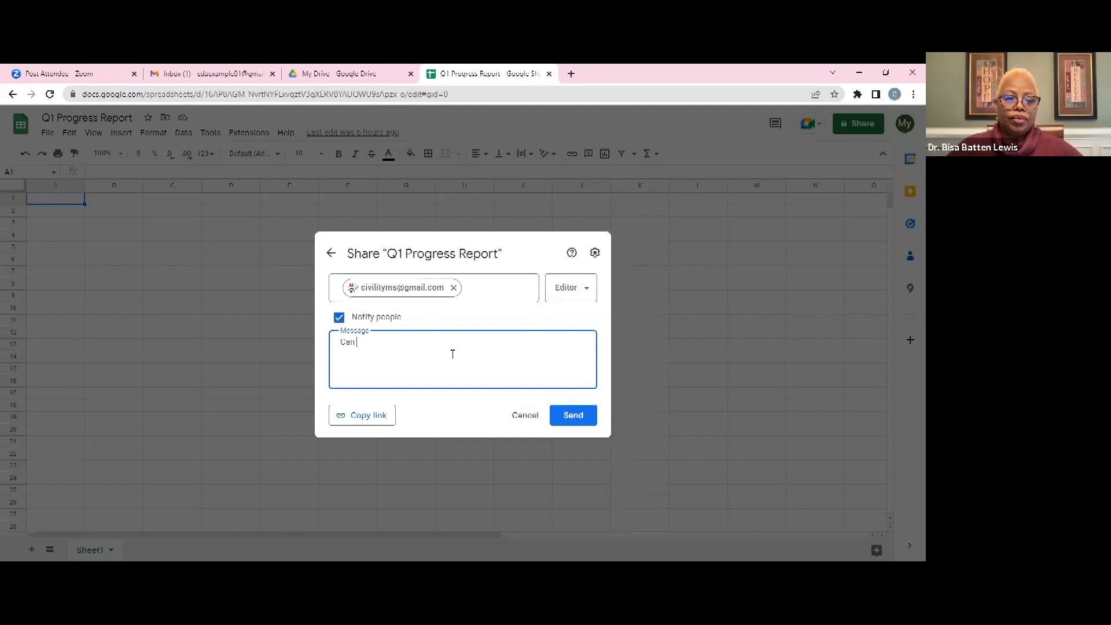
pyautogui.write('you revie')
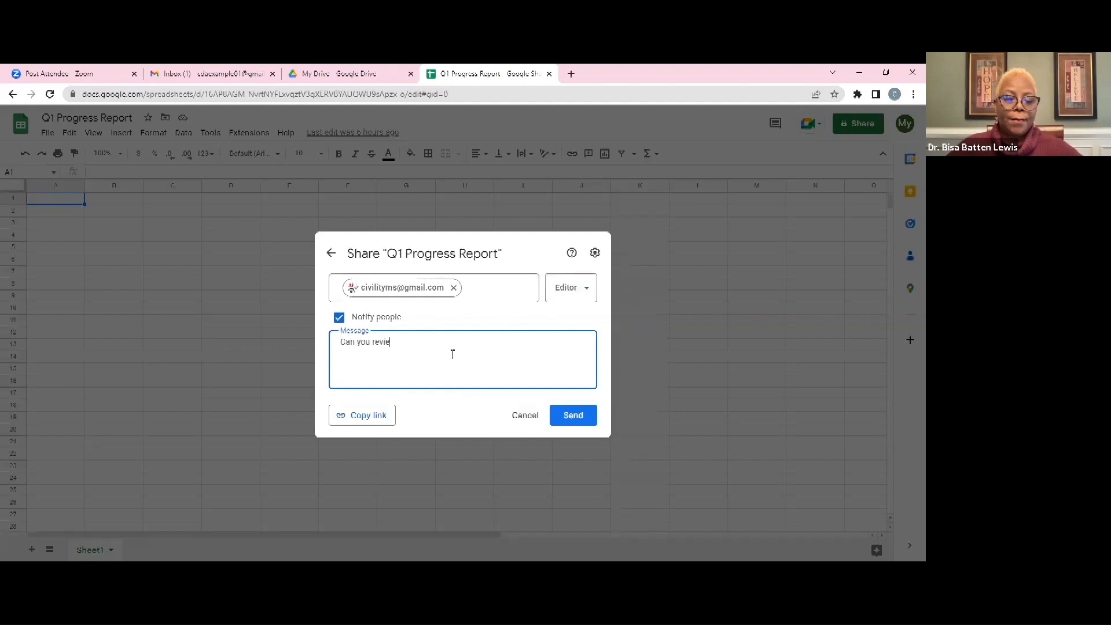
pyautogui.write('w this progress repo')
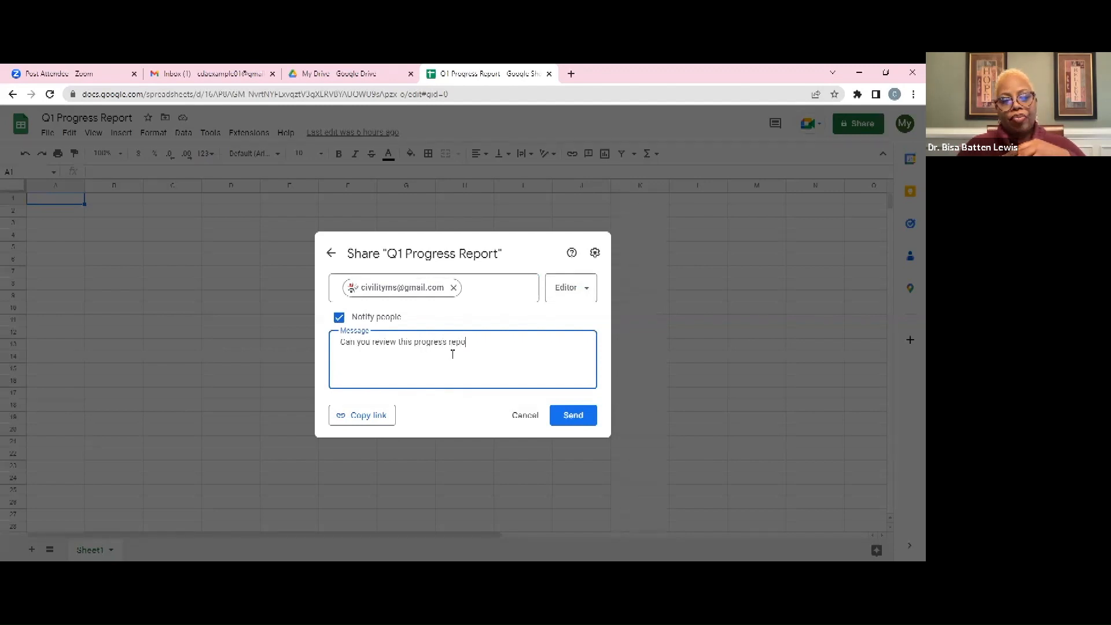
pyautogui.write('rt.')
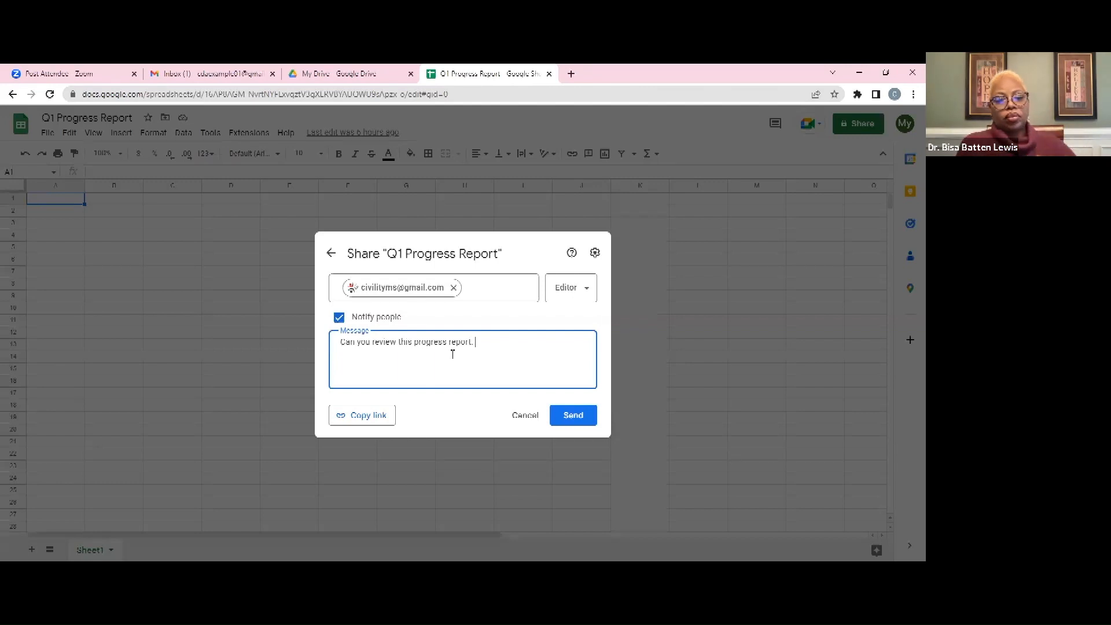
pyautogui.click(410, 322)
pyautogui.moveTo(409, 322); pyautogui.dragTo(339, 324)
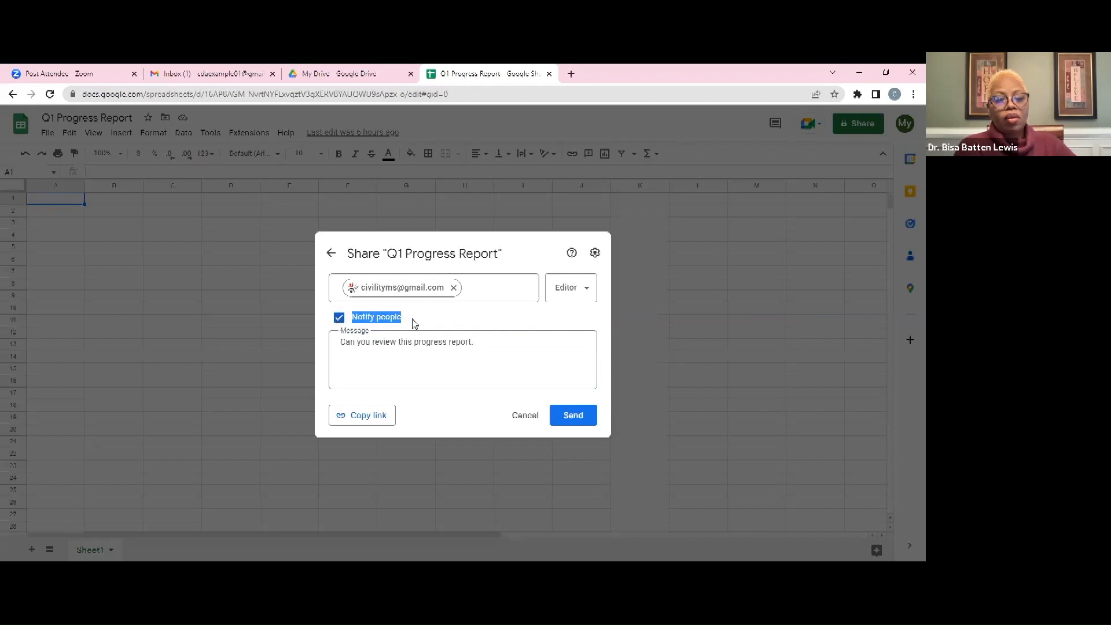
pyautogui.click(439, 323)
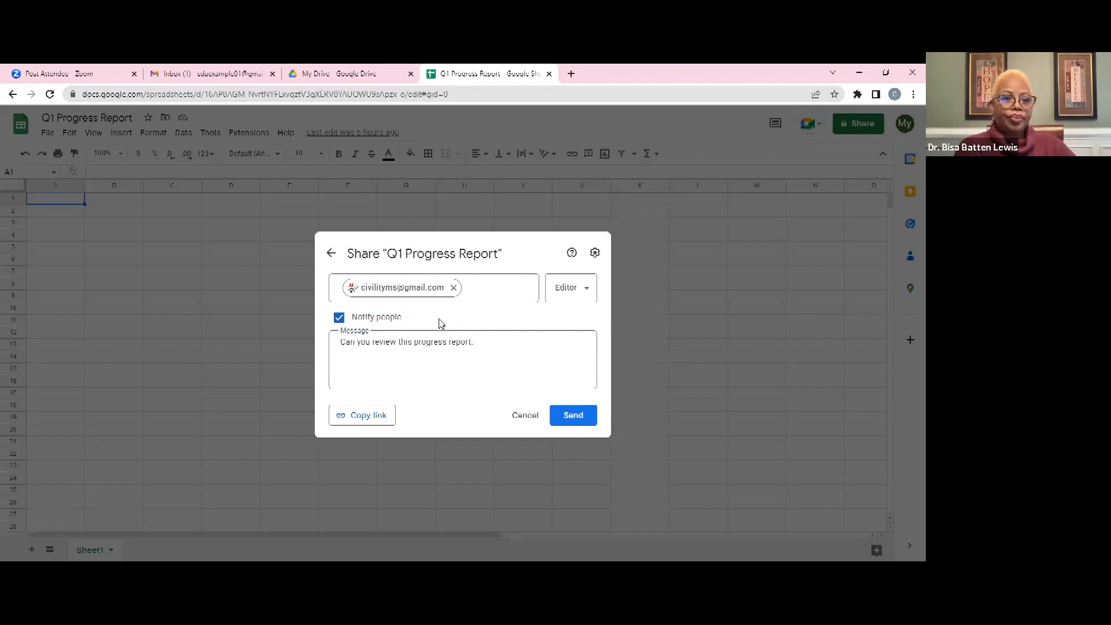
pyautogui.click(573, 415)
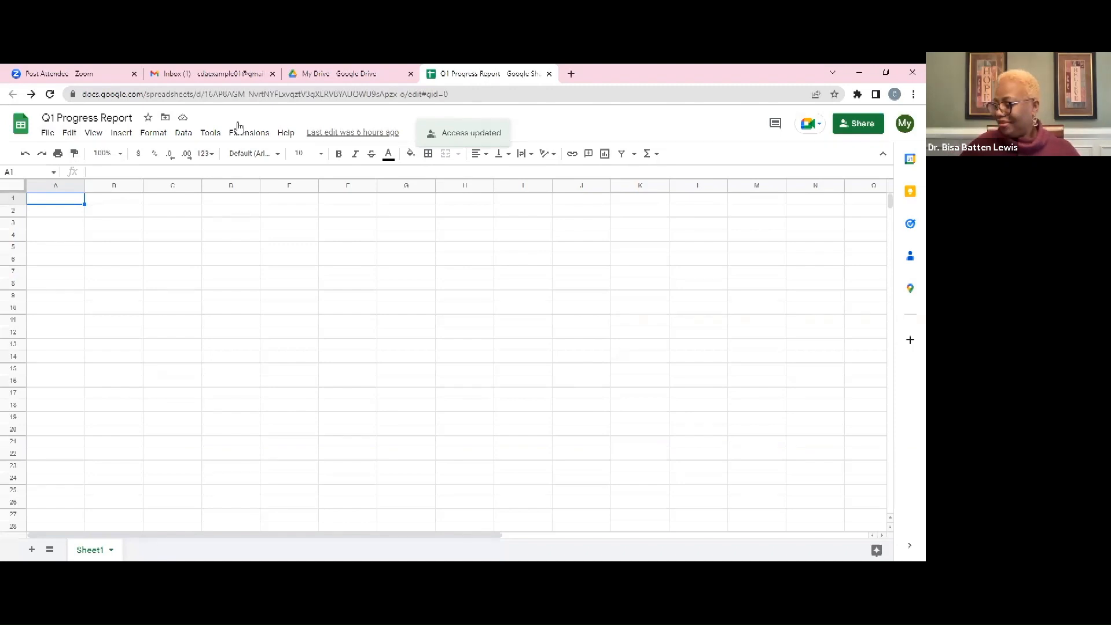
pyautogui.click(331, 73)
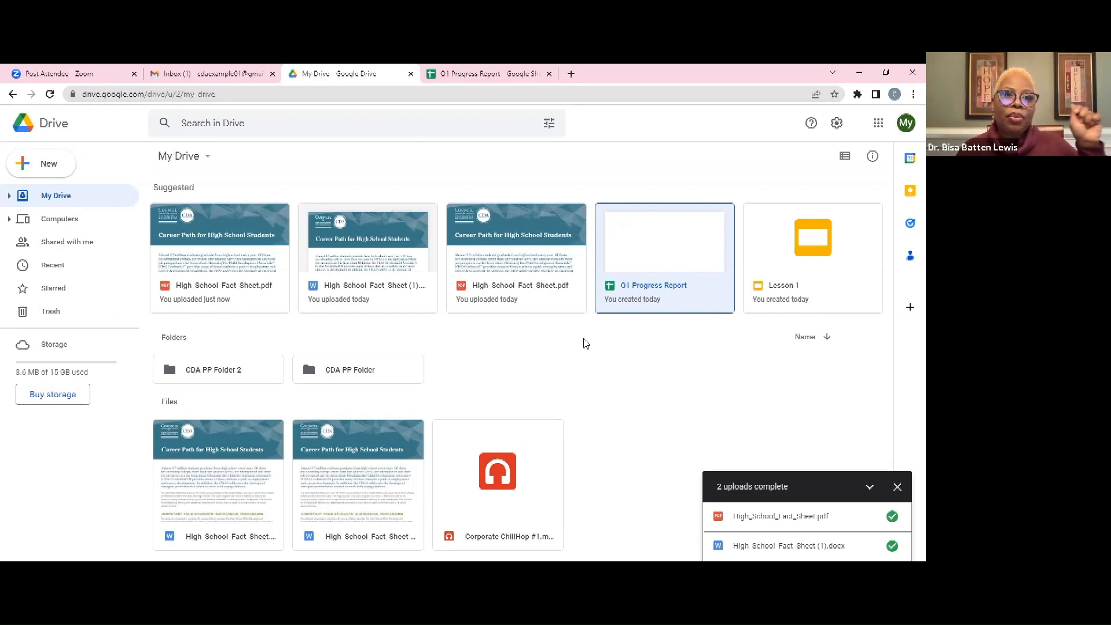
# Open CDA PP Folder 2 from My Drive
pyautogui.doubleClick(229, 371)
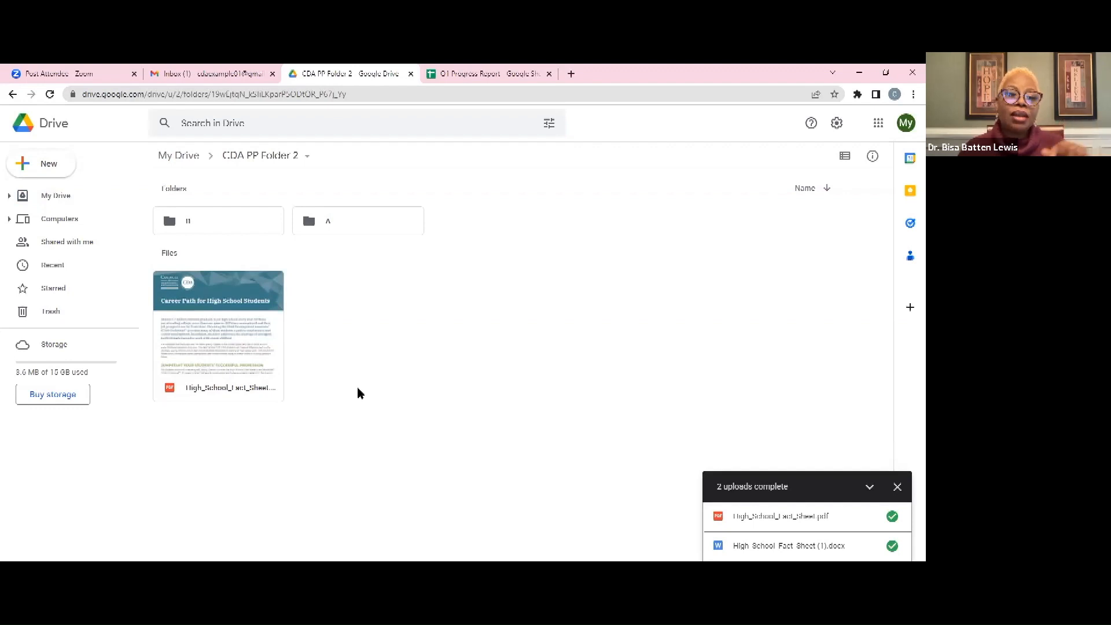
# Share folder A with the pasted contact e-mail as Viewer, then open folder A
pyautogui.rightClick(332, 227)
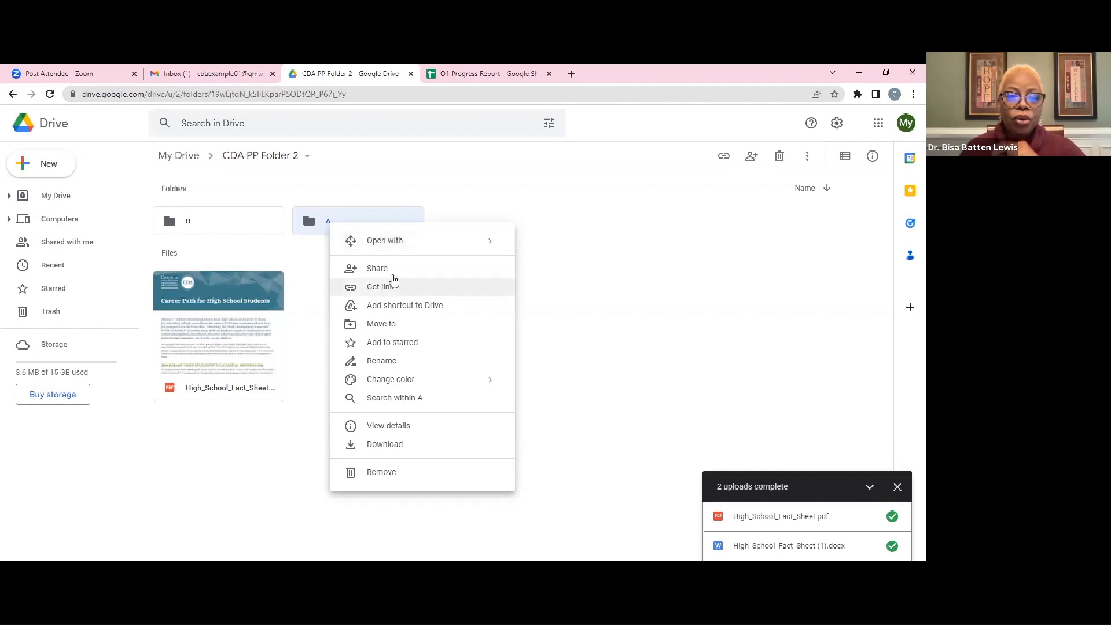
pyautogui.click(389, 268)
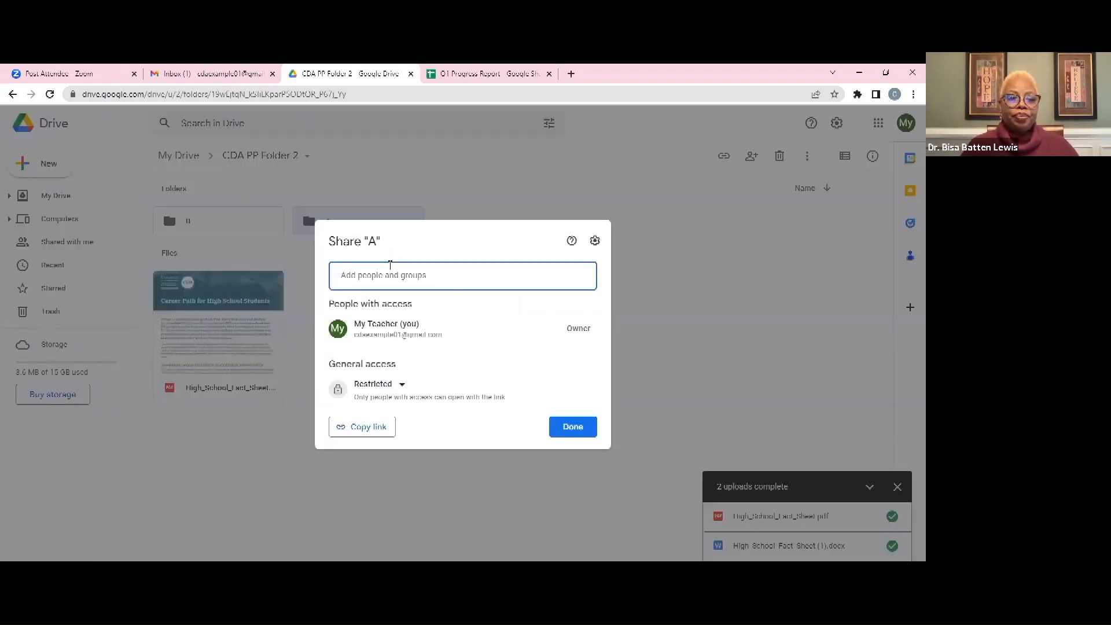
pyautogui.hotkey('ctrl', 'v')
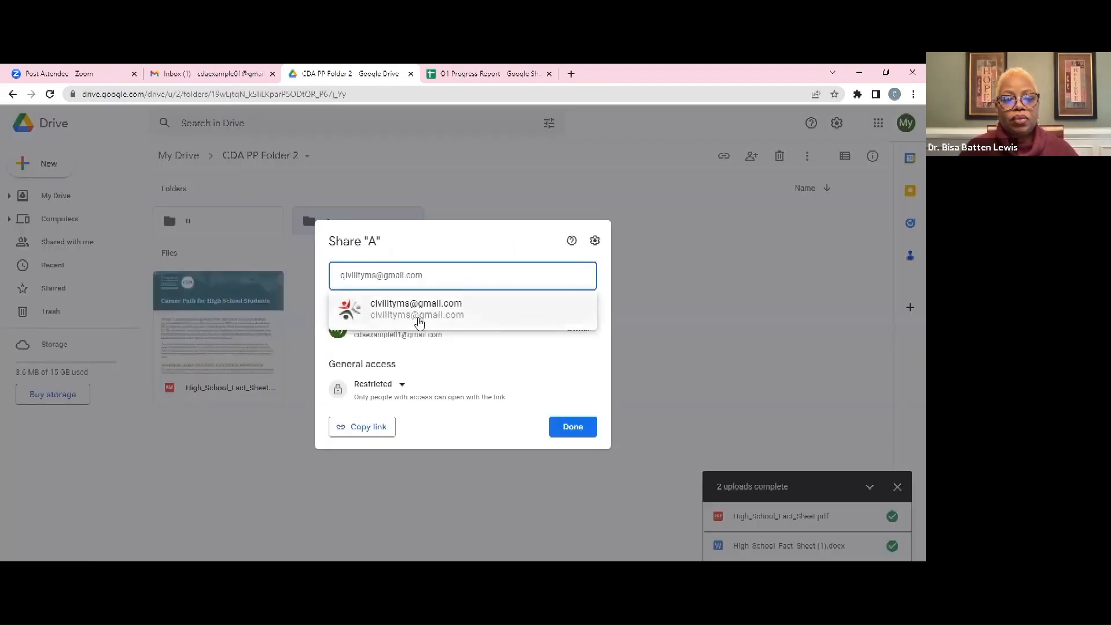
pyautogui.click(417, 312)
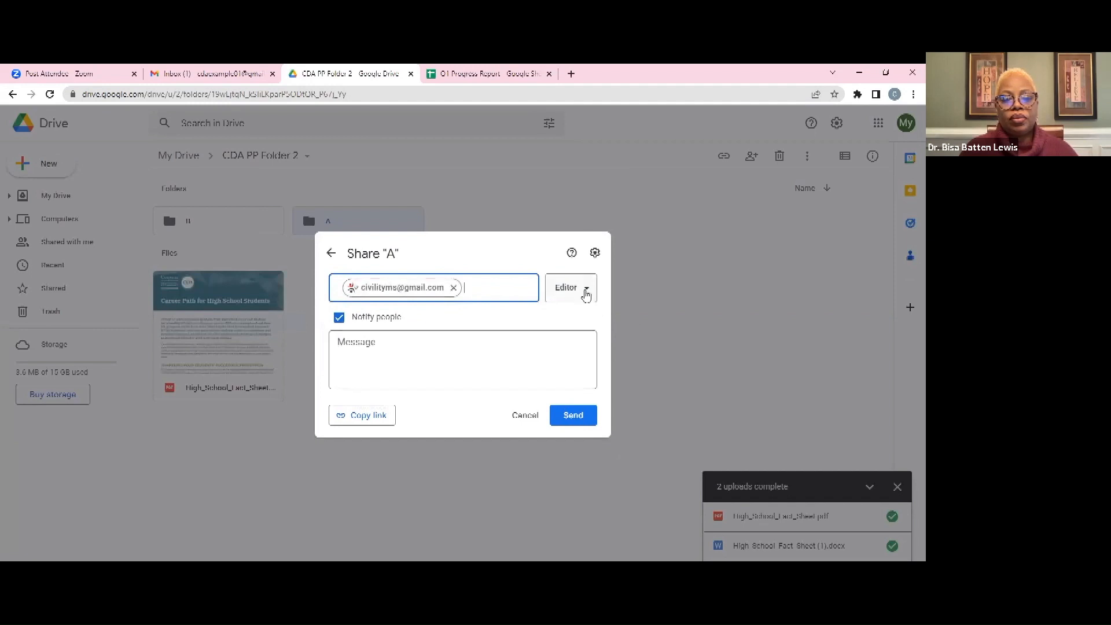
pyautogui.click(586, 293)
pyautogui.click(580, 321)
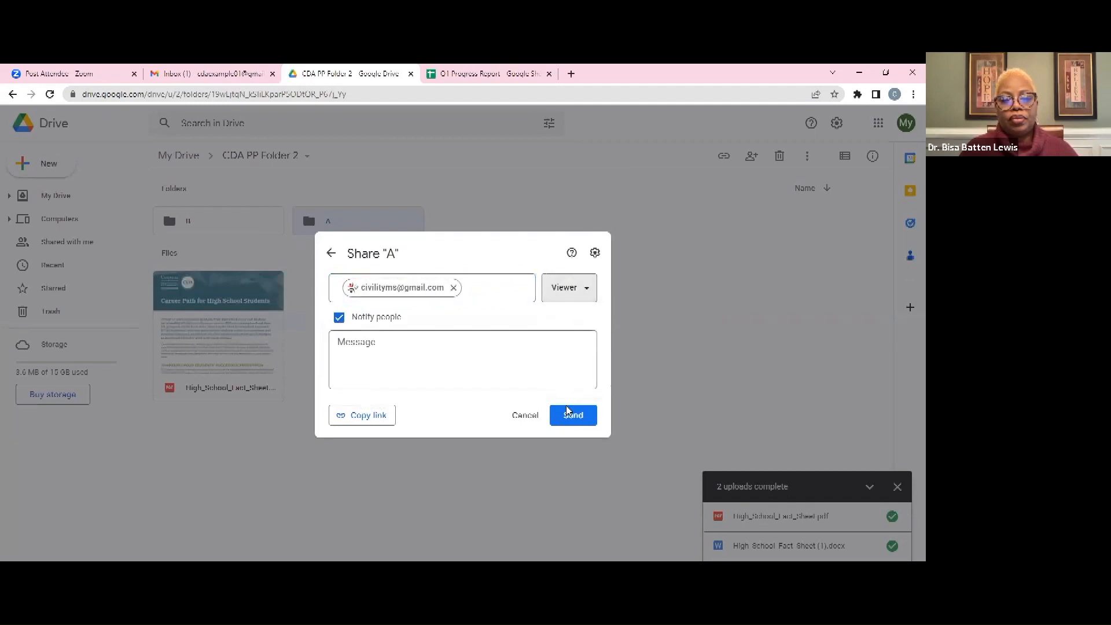
pyautogui.click(572, 418)
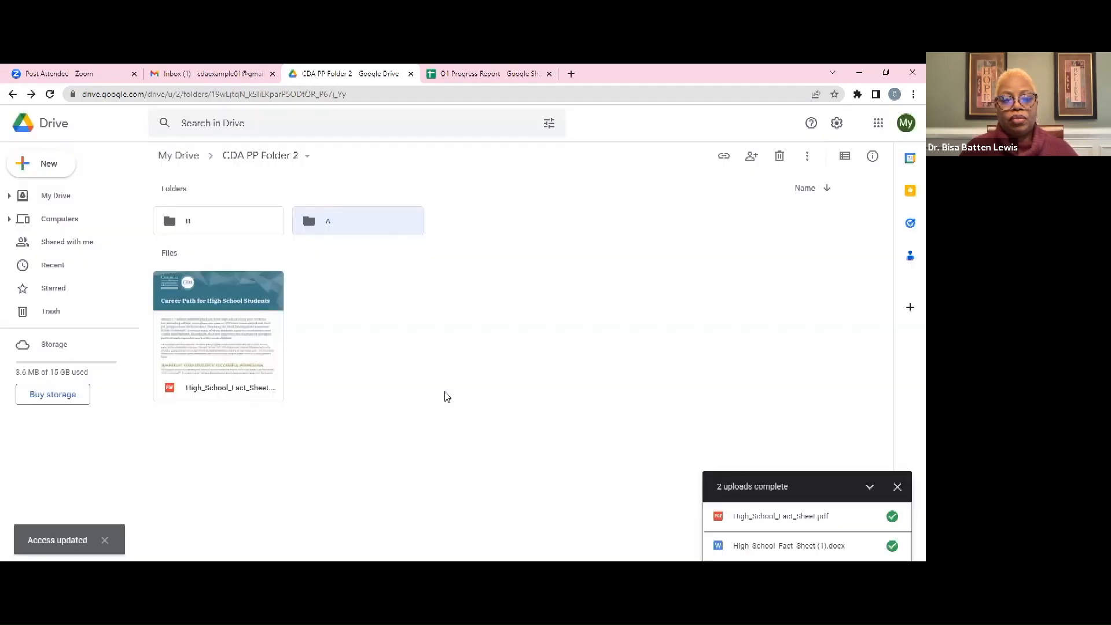
pyautogui.doubleClick(336, 224)
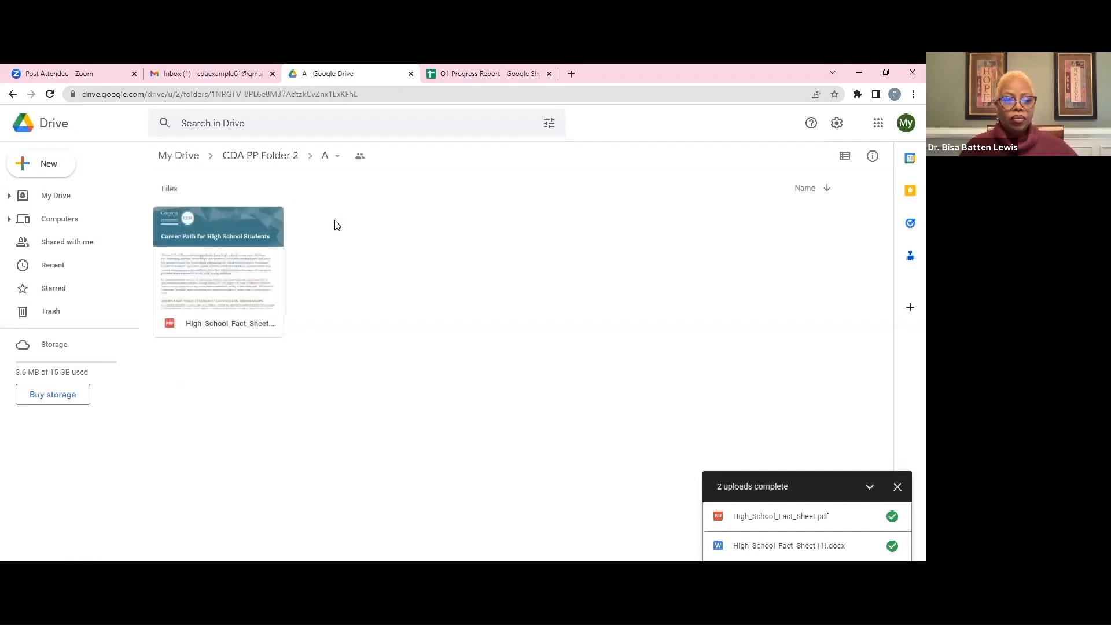
# From folder A's sharing settings, choose Transfer ownership for the contact with Viewer access
pyautogui.click(360, 158)
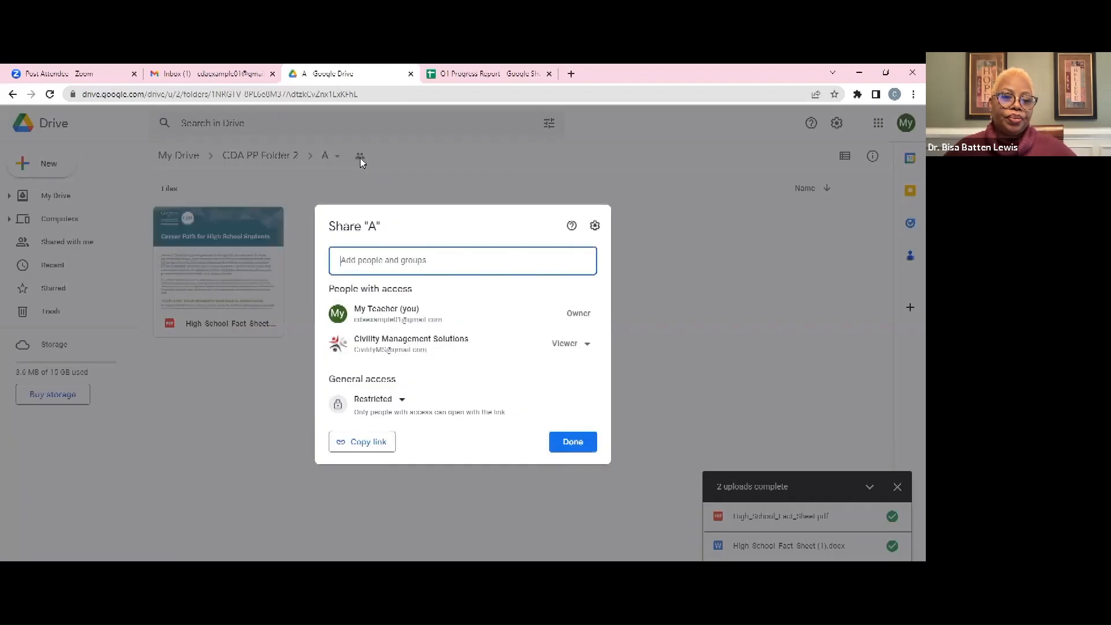
pyautogui.click(579, 345)
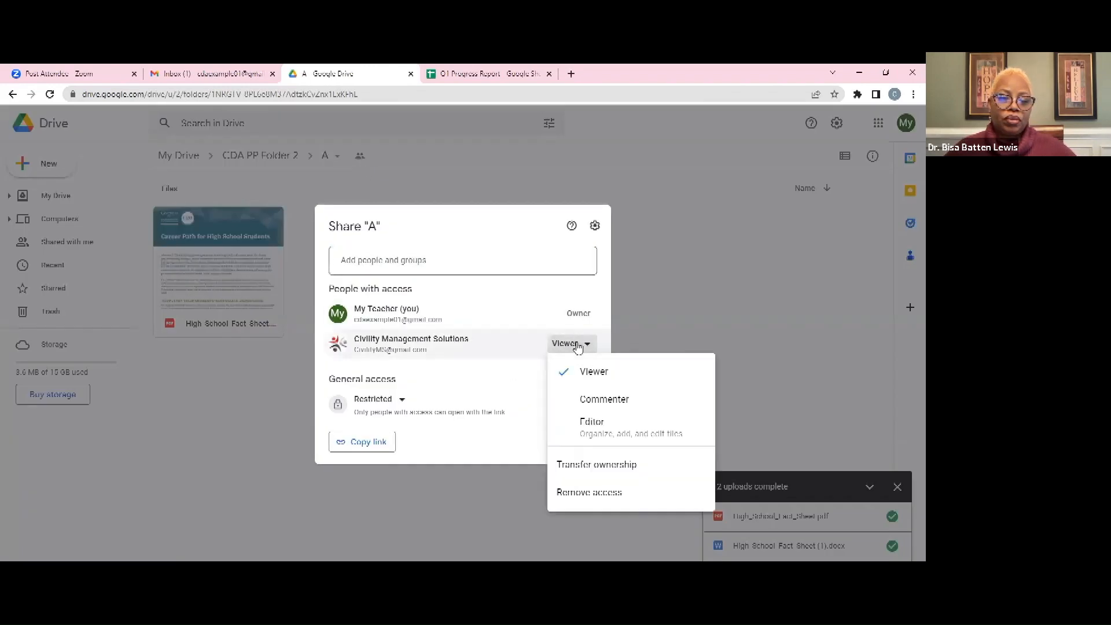
pyautogui.click(583, 466)
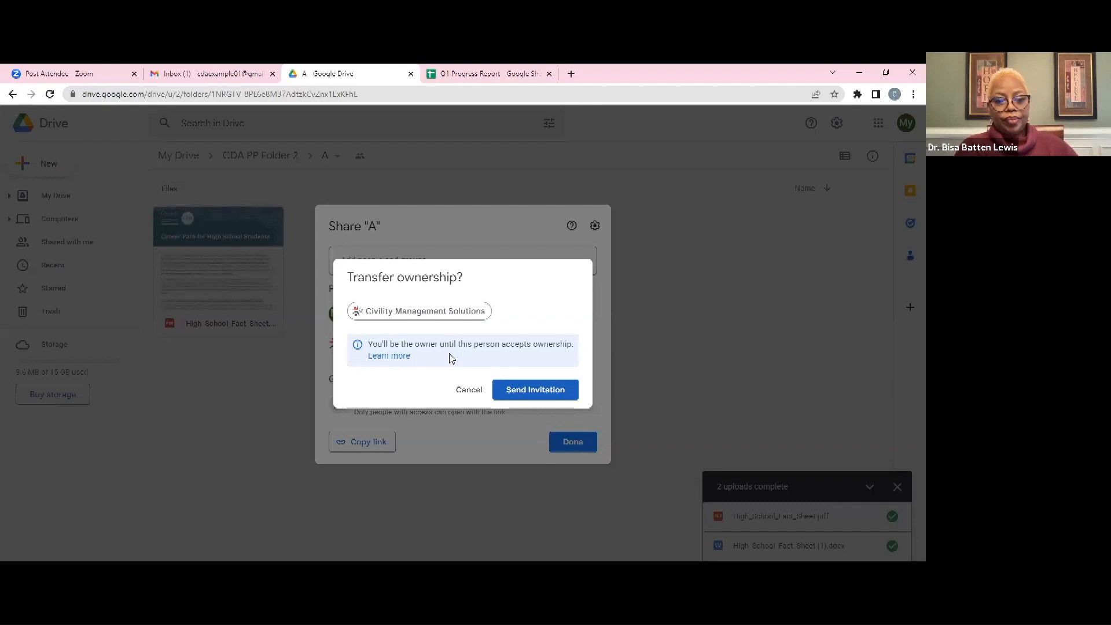
# Send the ownership invitation so the viewer becomes folder A's pending owner, then return to the slides
pyautogui.click(514, 390)
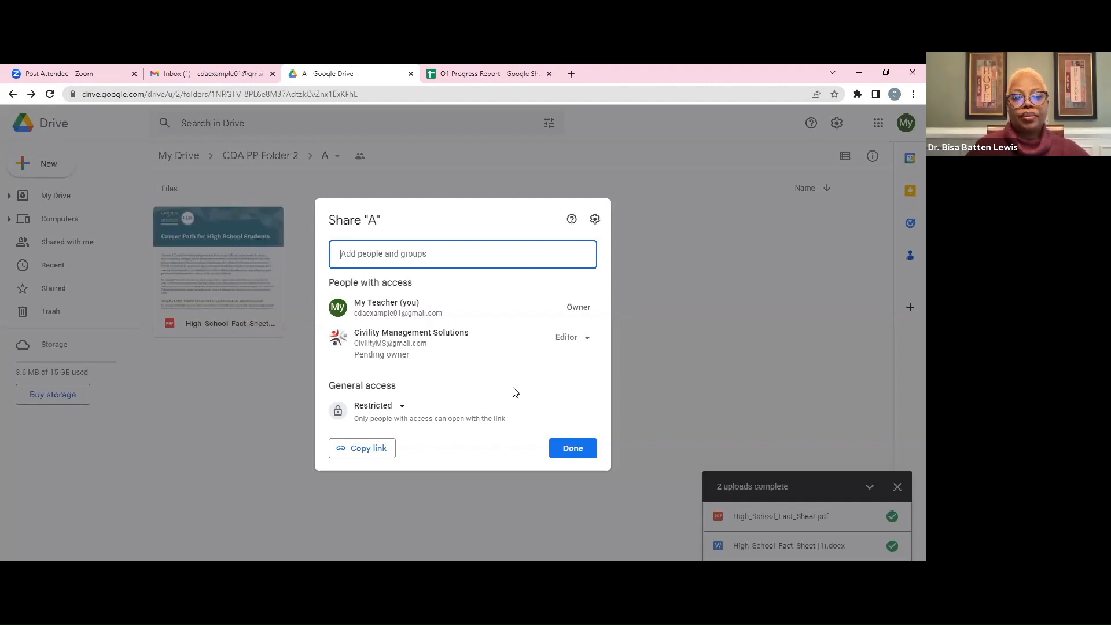
pyautogui.click(572, 448)
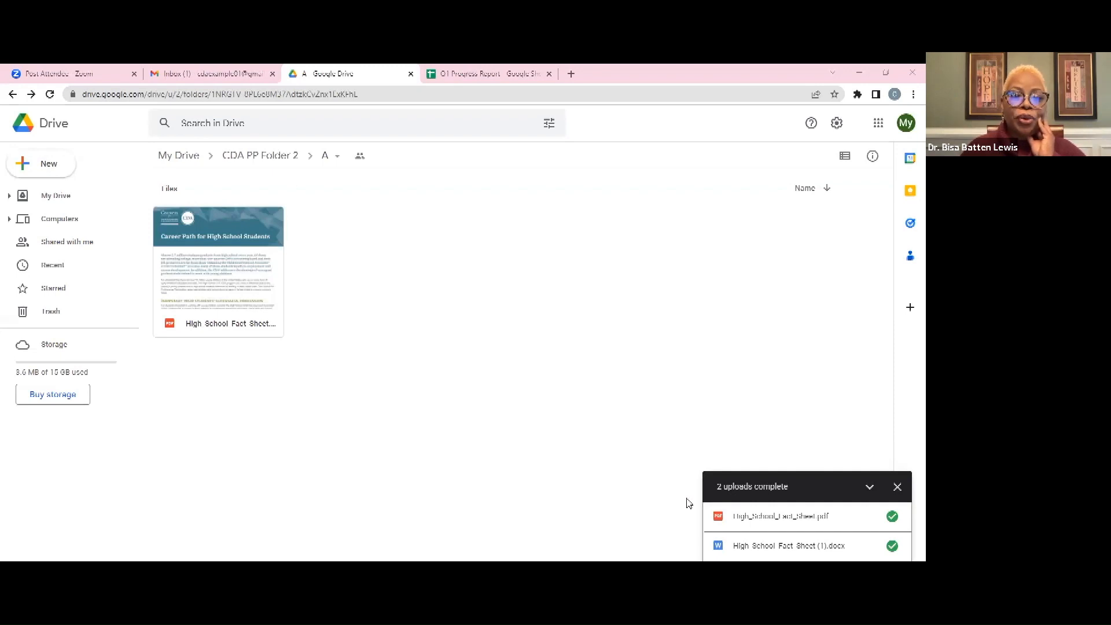
pyautogui.hotkey('alt', 'Tab')
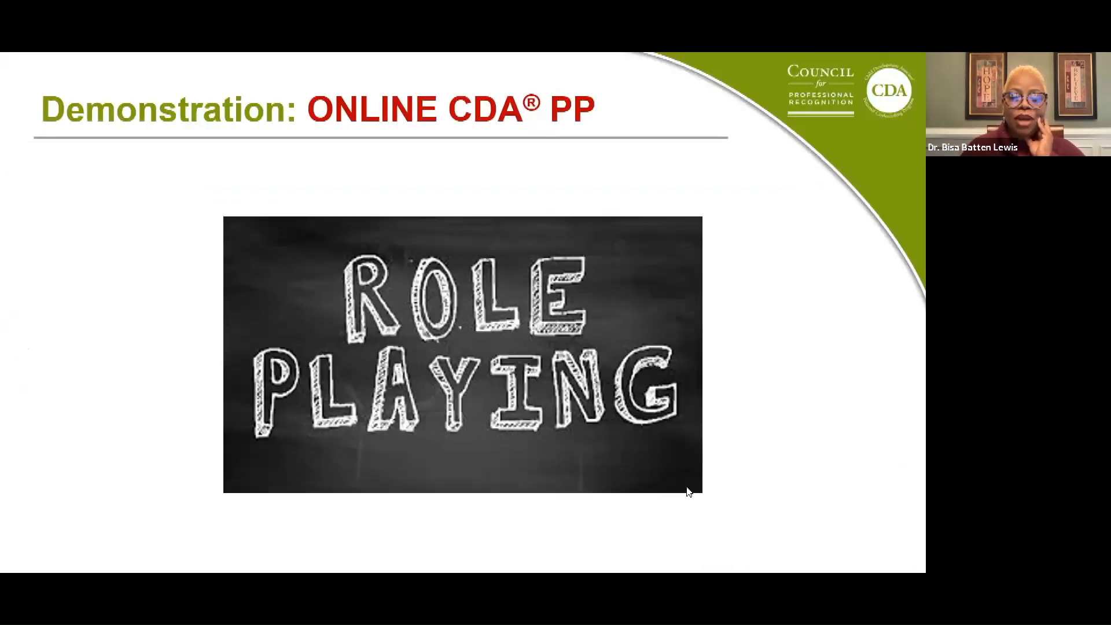